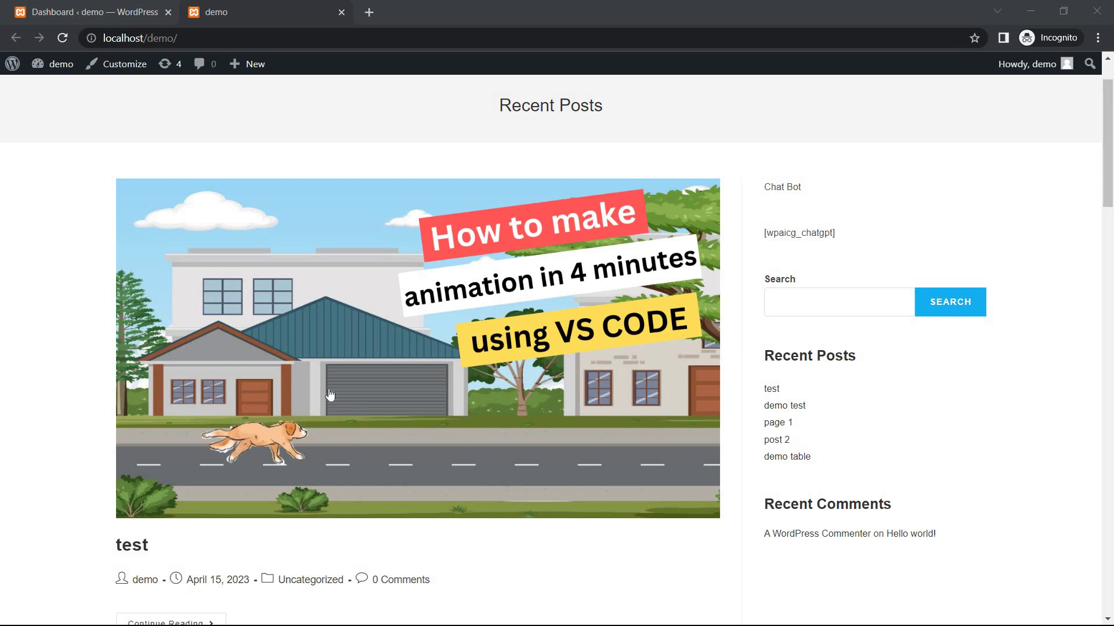
Move from the public site to the admin dashboard and reach Plugins > Installed Plugins.
{"action": "left_click", "coordinate": [29, 6]}
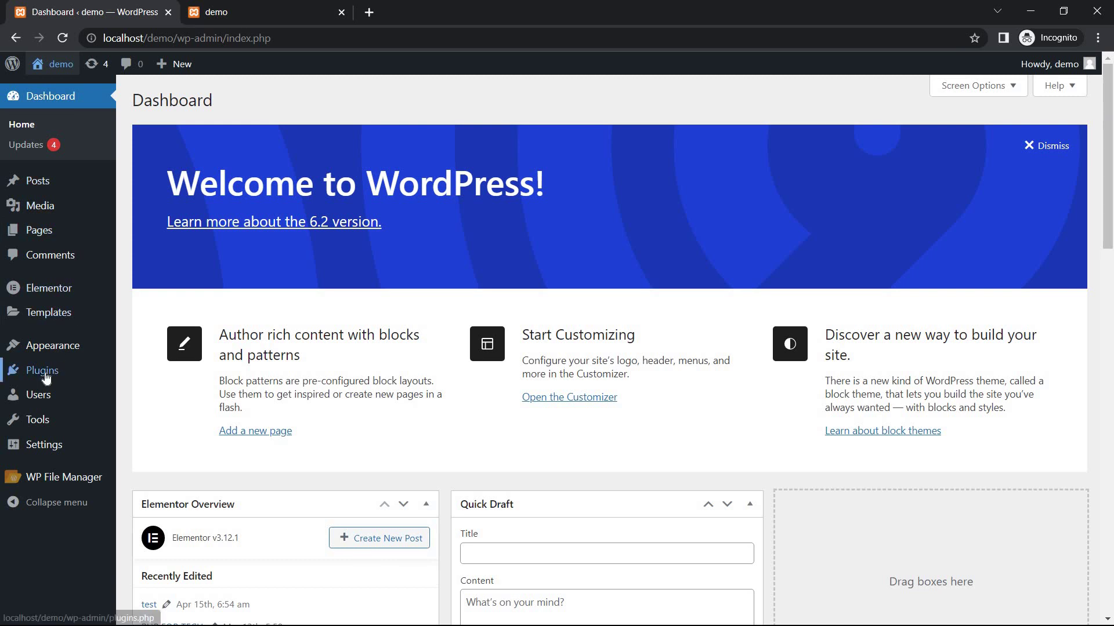
{"action": "mouse_move", "coordinate": [41, 370]}
{"action": "left_click", "coordinate": [179, 377]}
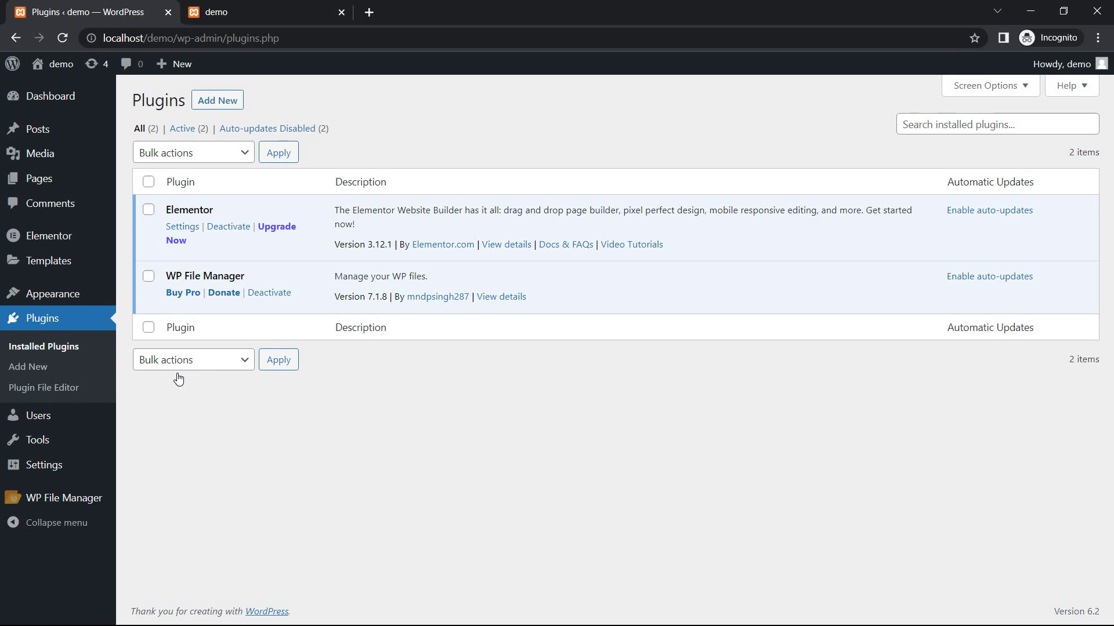
On Add Plugins, search the directory for 'recent posts widget with thumbnail'.
{"action": "left_click", "coordinate": [217, 105]}
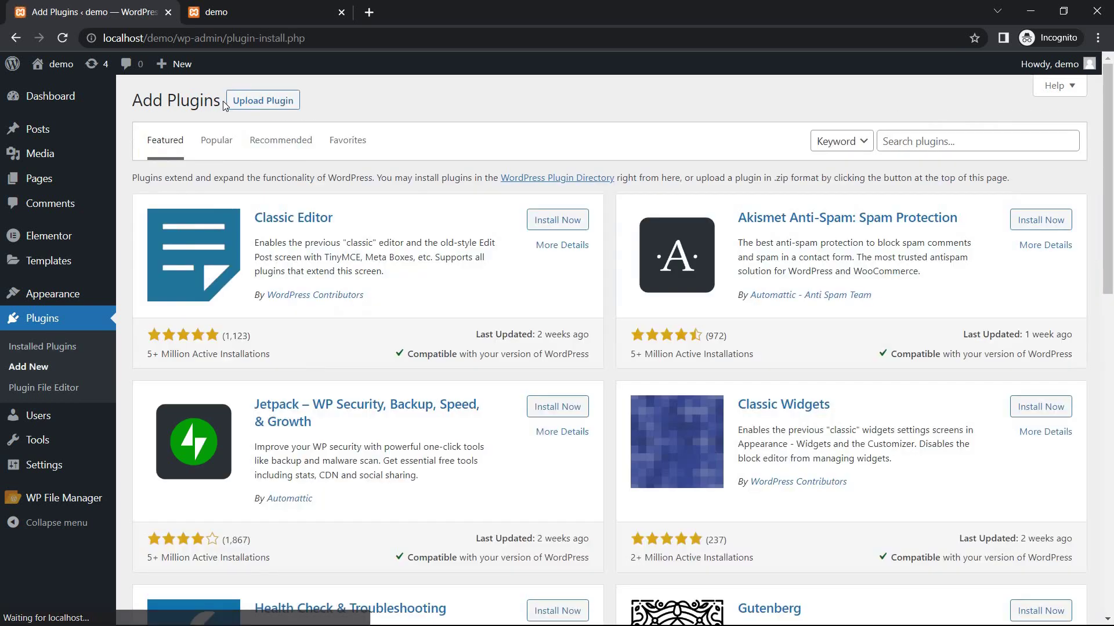
{"action": "key", "text": "shift"}
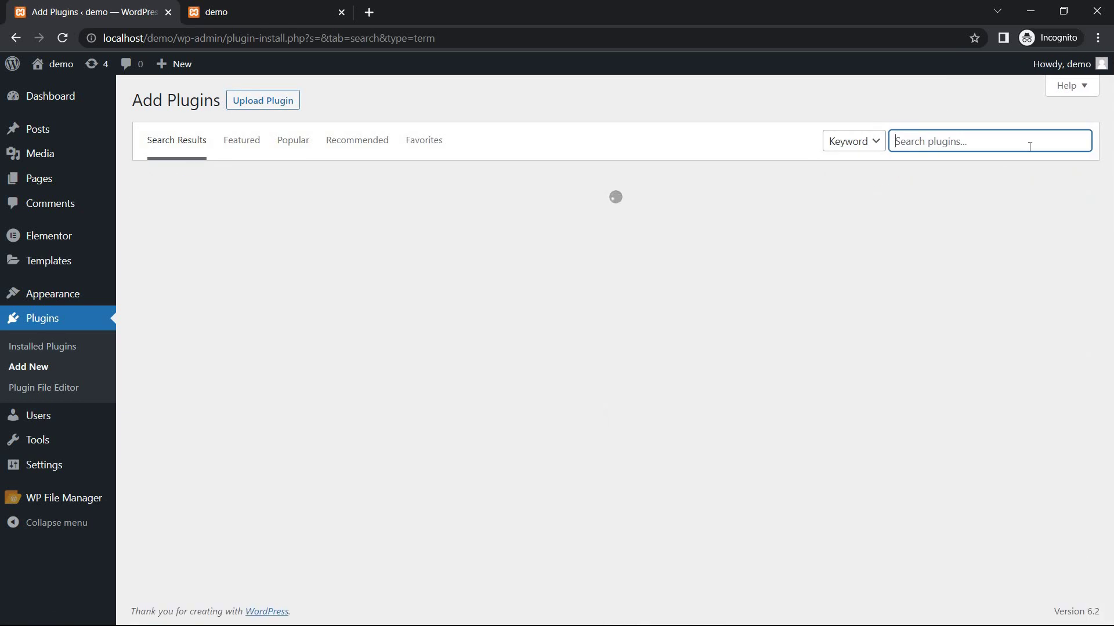
{"action": "type", "text": "re"}
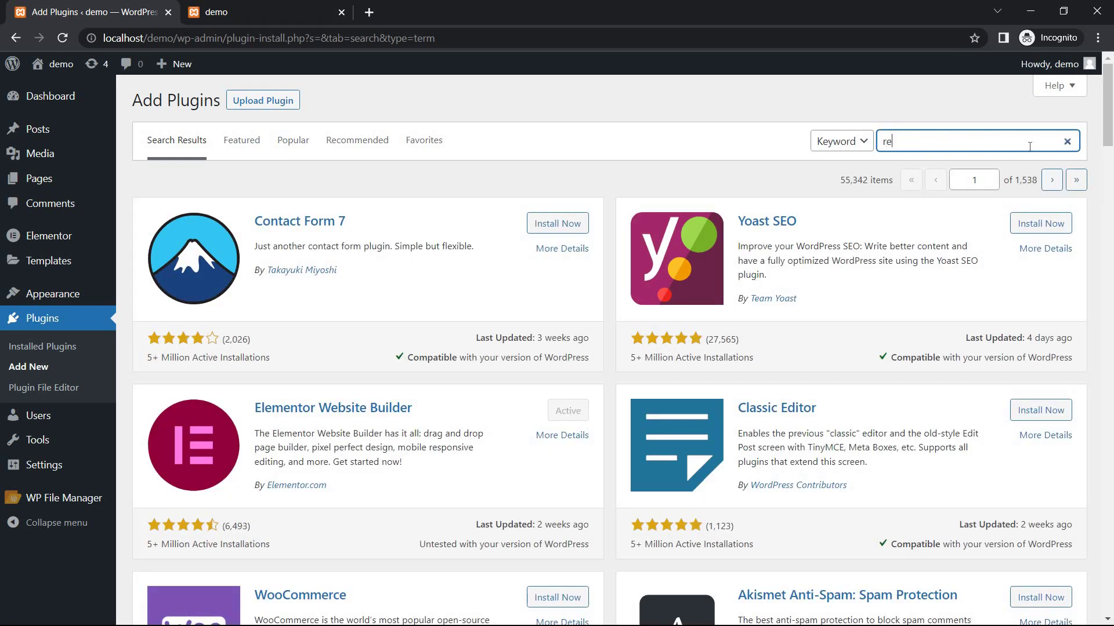
{"action": "type", "text": "cent posts widget"}
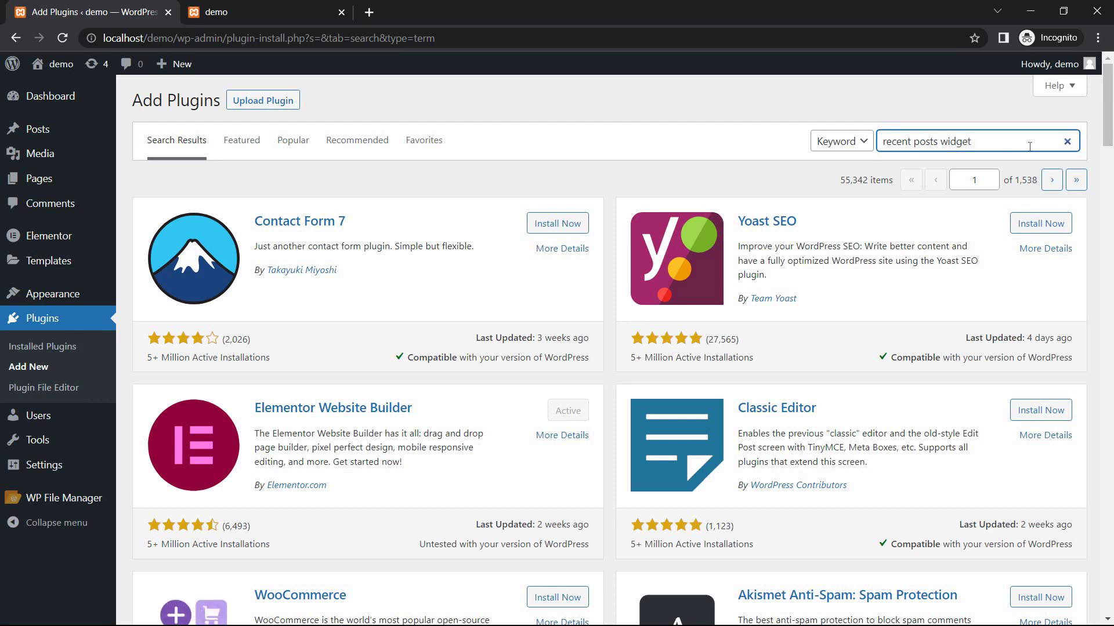
{"action": "type", "text": " with thumb"}
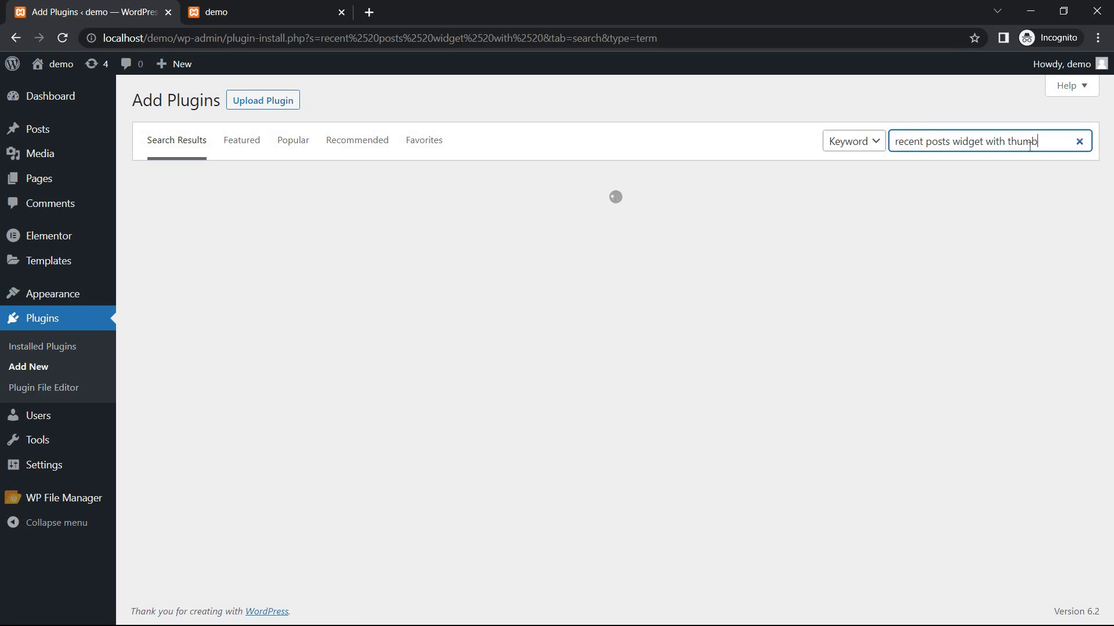
{"action": "type", "text": "nails"}
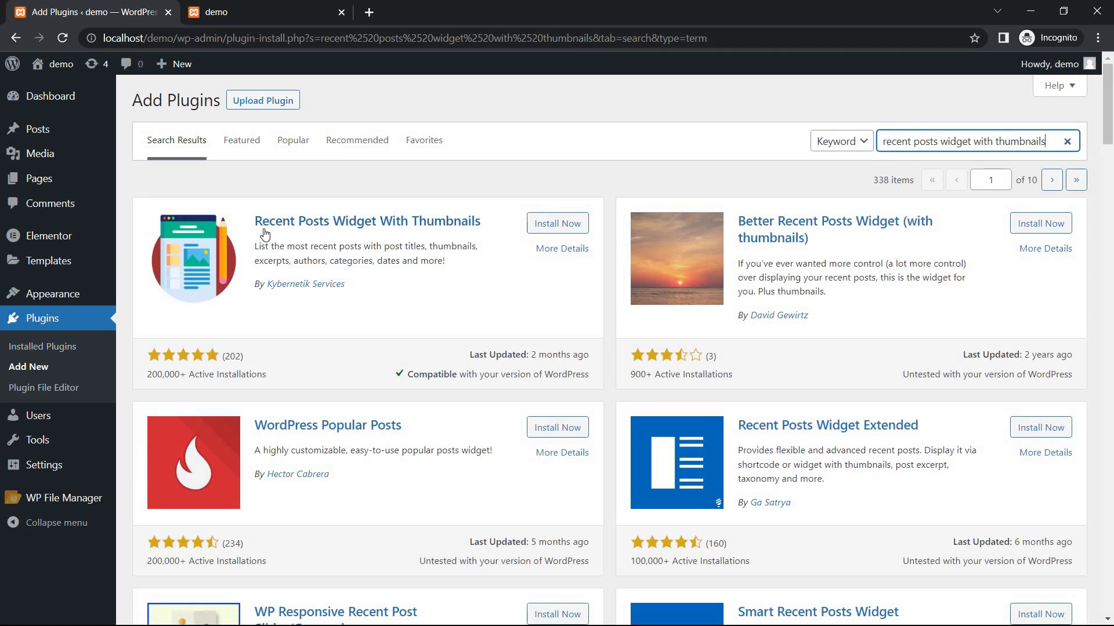
Install Recent Posts Widget With Thumbnails 7.1.1 and activate it alongside Elementor and WP File Manager.
{"action": "left_click", "coordinate": [551, 224]}
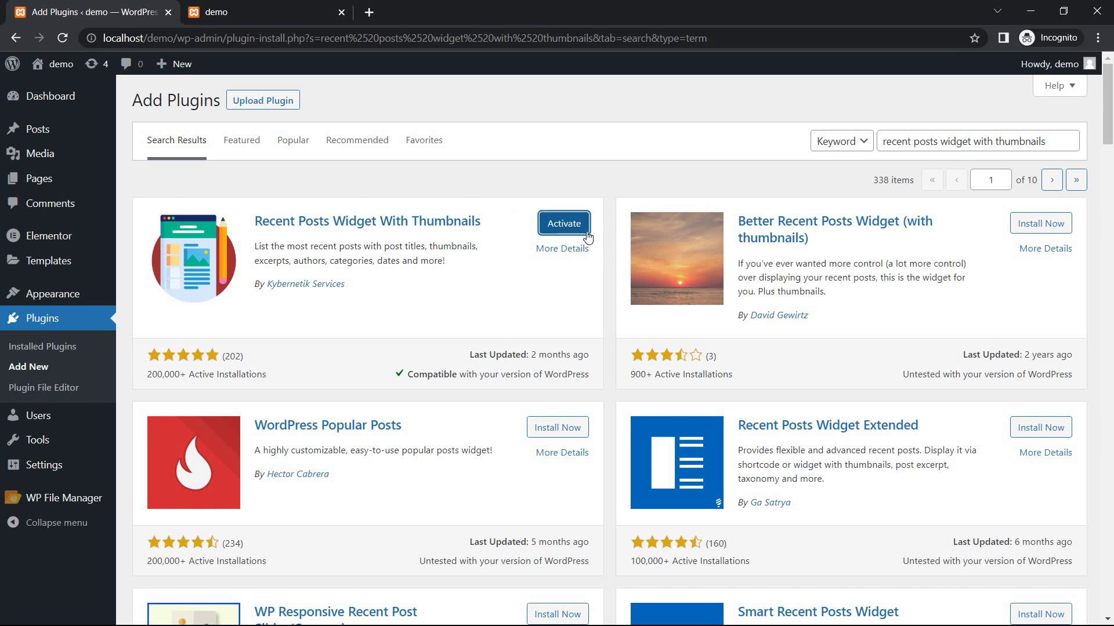
{"action": "left_click", "coordinate": [564, 229]}
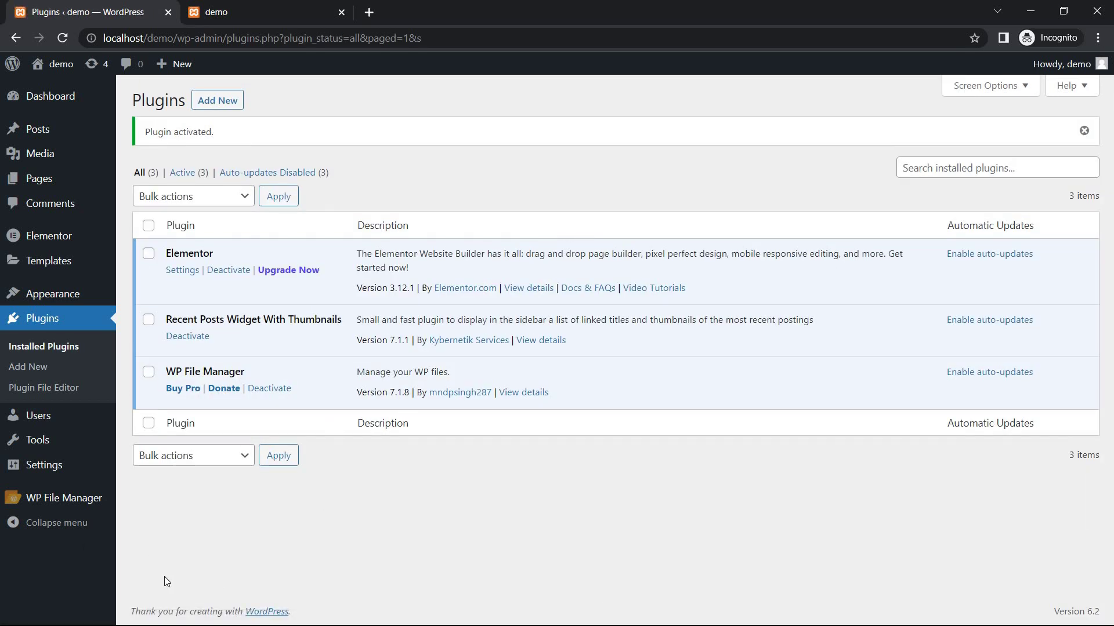
In Appearance > Widgets, remove the Latest Posts block from the Default Sidebar.
{"action": "mouse_move", "coordinate": [71, 298]}
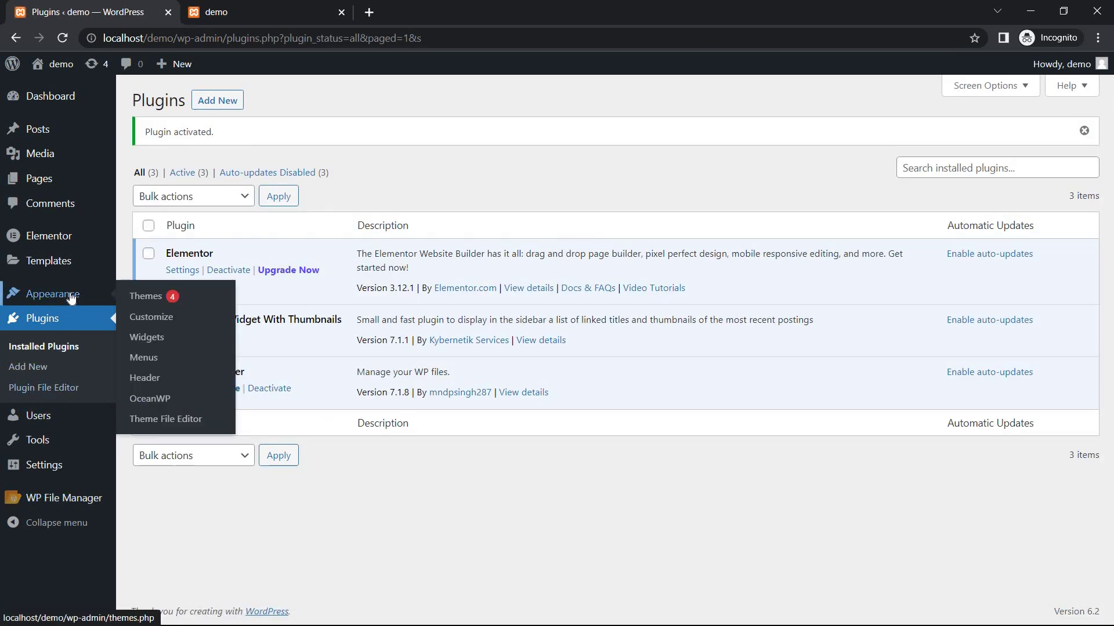
{"action": "left_click", "coordinate": [145, 338]}
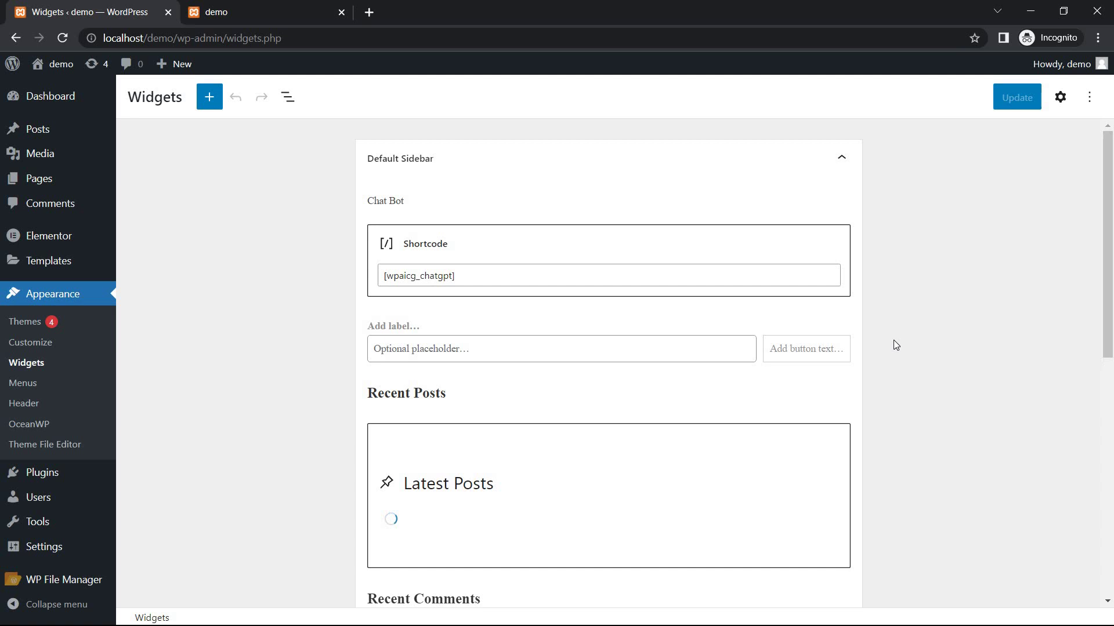
{"action": "scroll", "coordinate": [588, 544], "scroll_direction": "down", "scroll_amount": 1}
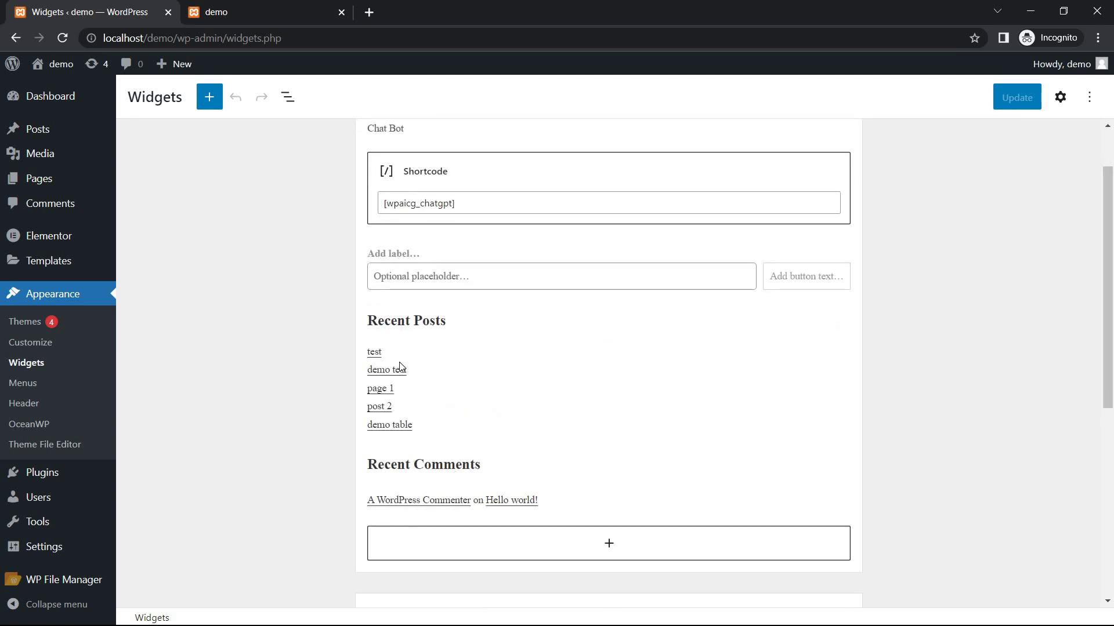
{"action": "left_click", "coordinate": [442, 353]}
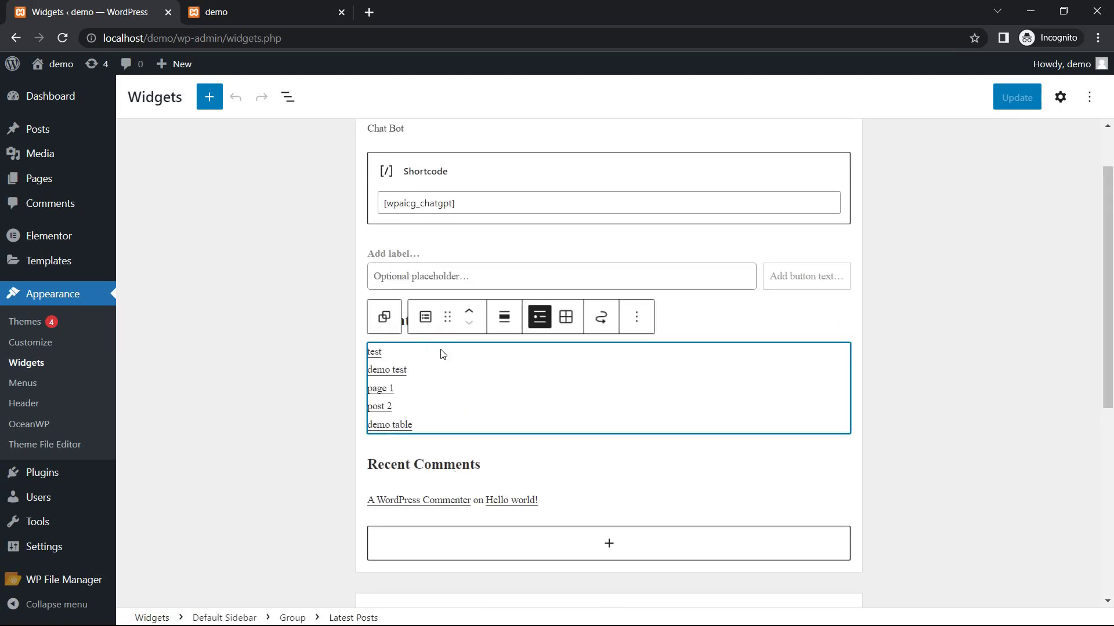
{"action": "left_click", "coordinate": [641, 325]}
{"action": "scroll", "coordinate": [895, 415], "scroll_direction": "down", "scroll_amount": 4}
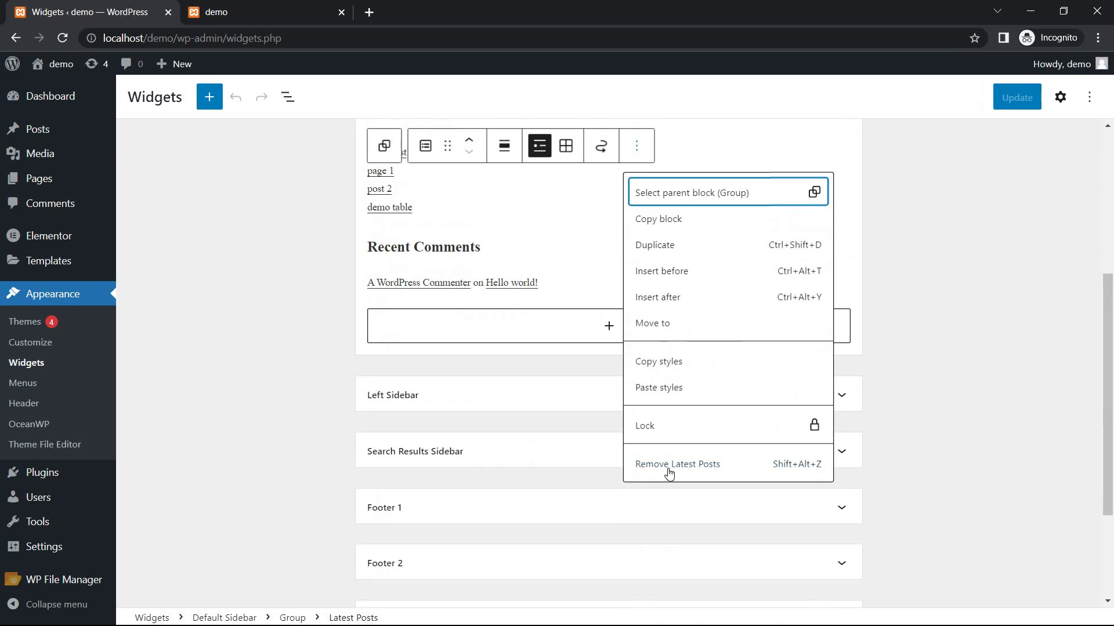
{"action": "left_click", "coordinate": [669, 473]}
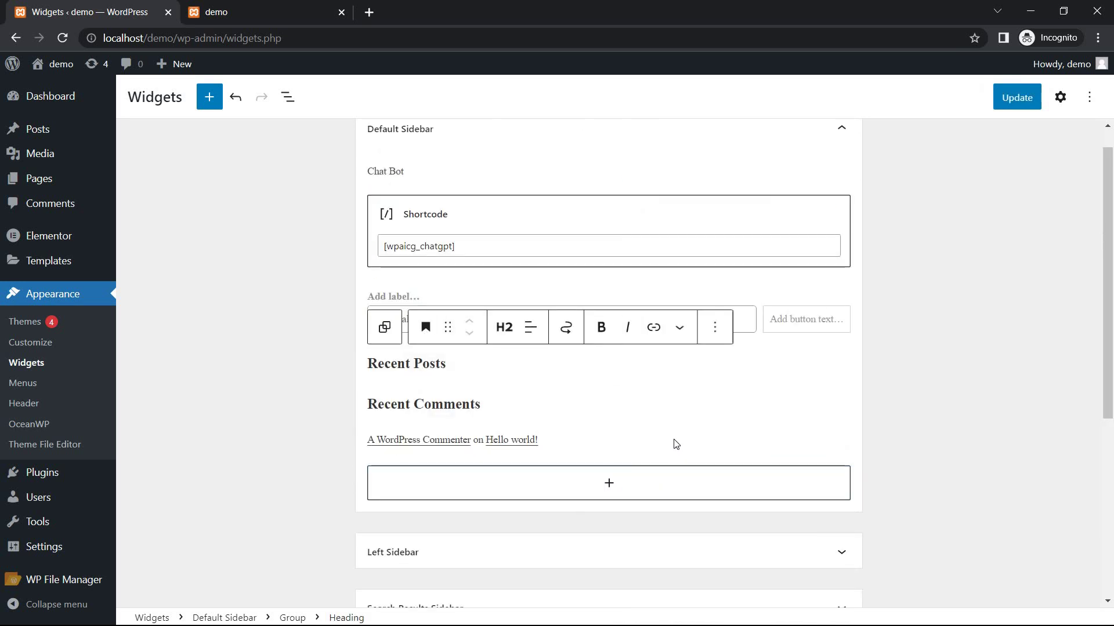
Insert the Recent Posts With Thumbnails block, found by searching 'thu', below the Recent Posts heading.
{"action": "left_click", "coordinate": [209, 97]}
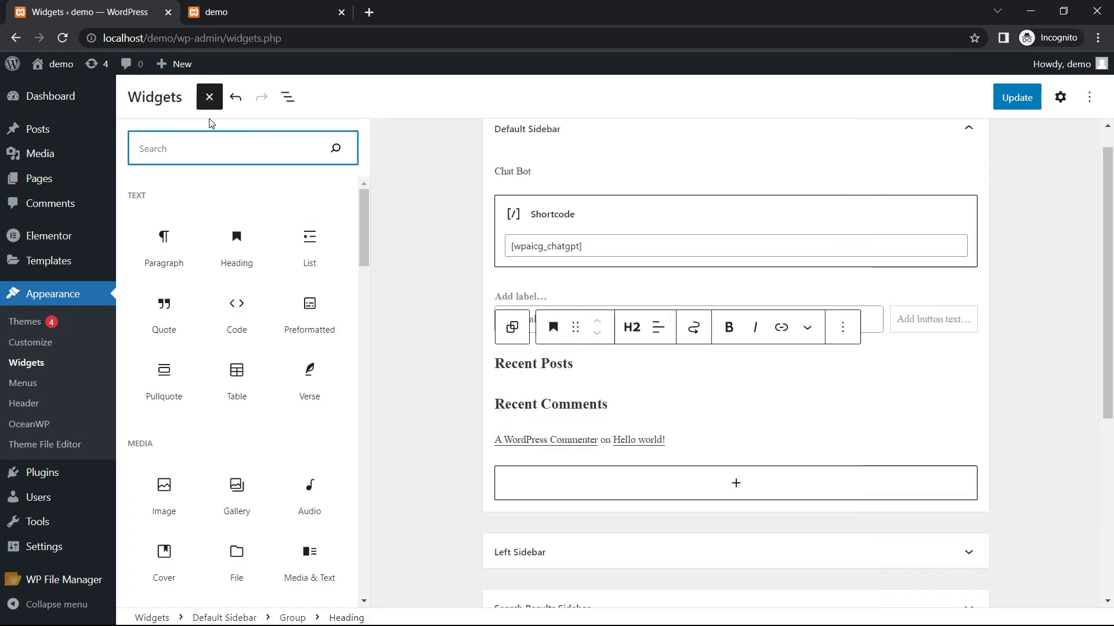
{"action": "type", "text": "thu"}
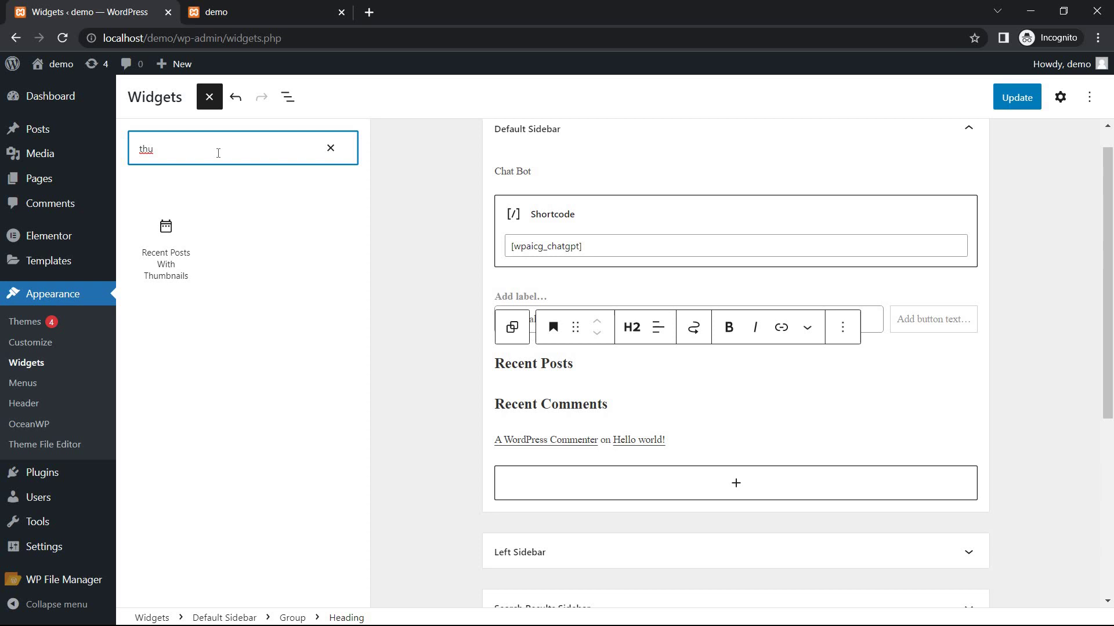
{"action": "left_click", "coordinate": [171, 263]}
{"action": "left_click_drag", "start_coordinate": [172, 264], "coordinate": [594, 381]}
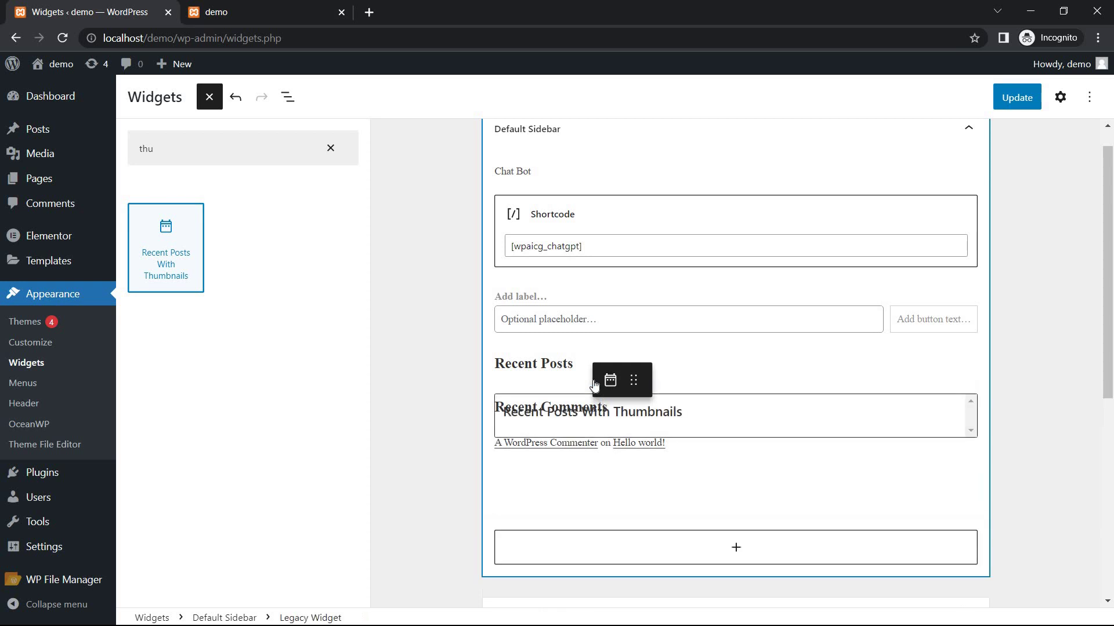
{"action": "scroll", "coordinate": [728, 412], "scroll_direction": "down", "scroll_amount": 3}
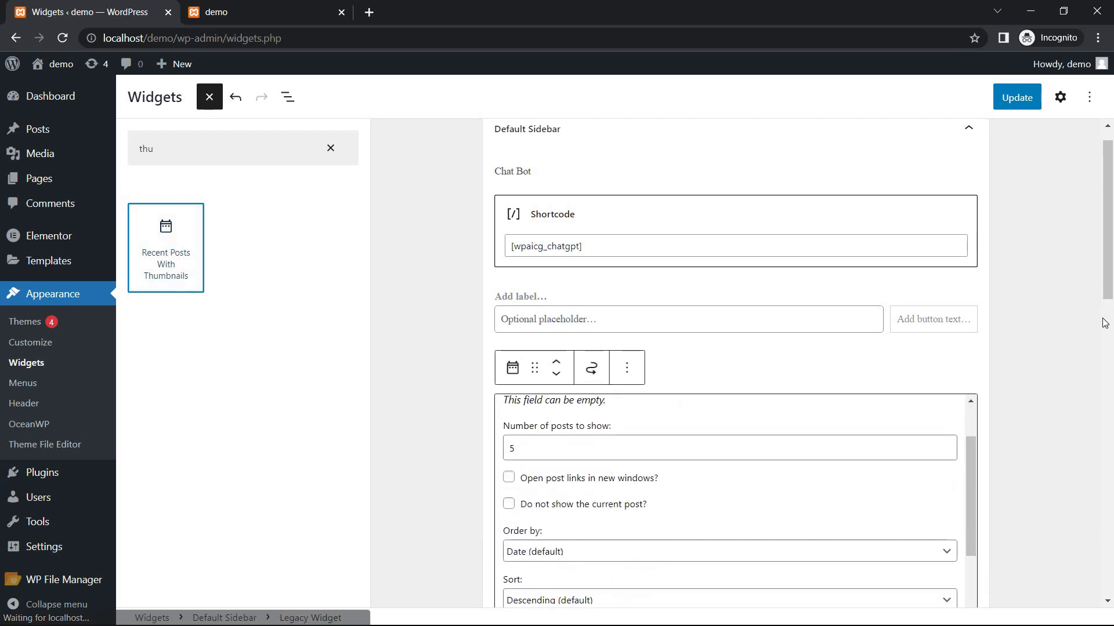
{"action": "scroll", "coordinate": [638, 475], "scroll_direction": "up", "scroll_amount": 2}
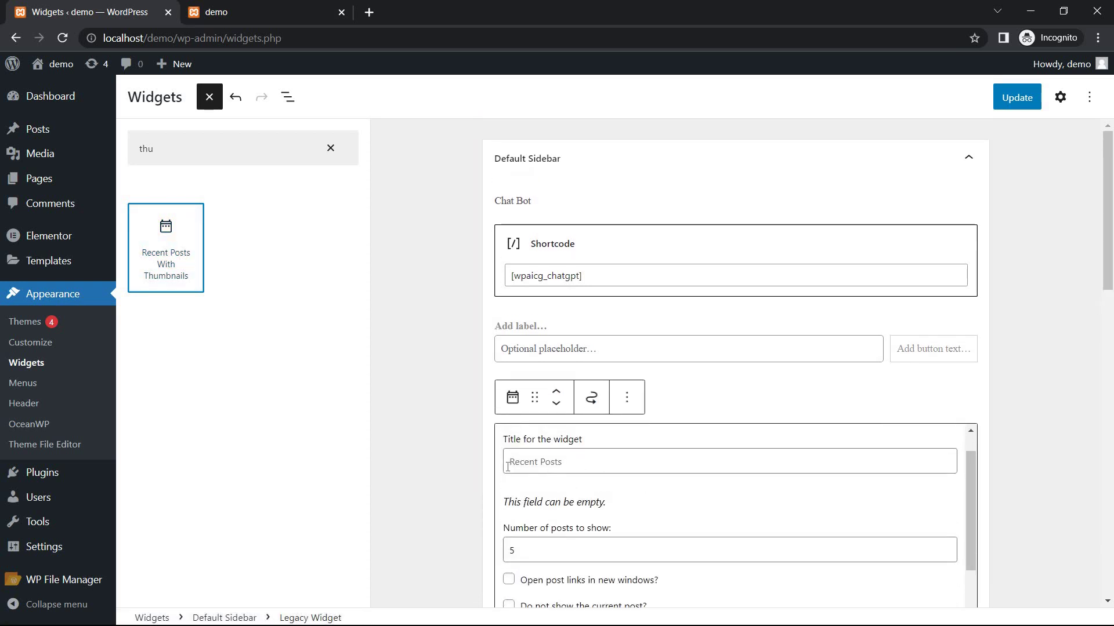
{"action": "key", "text": "Escape"}
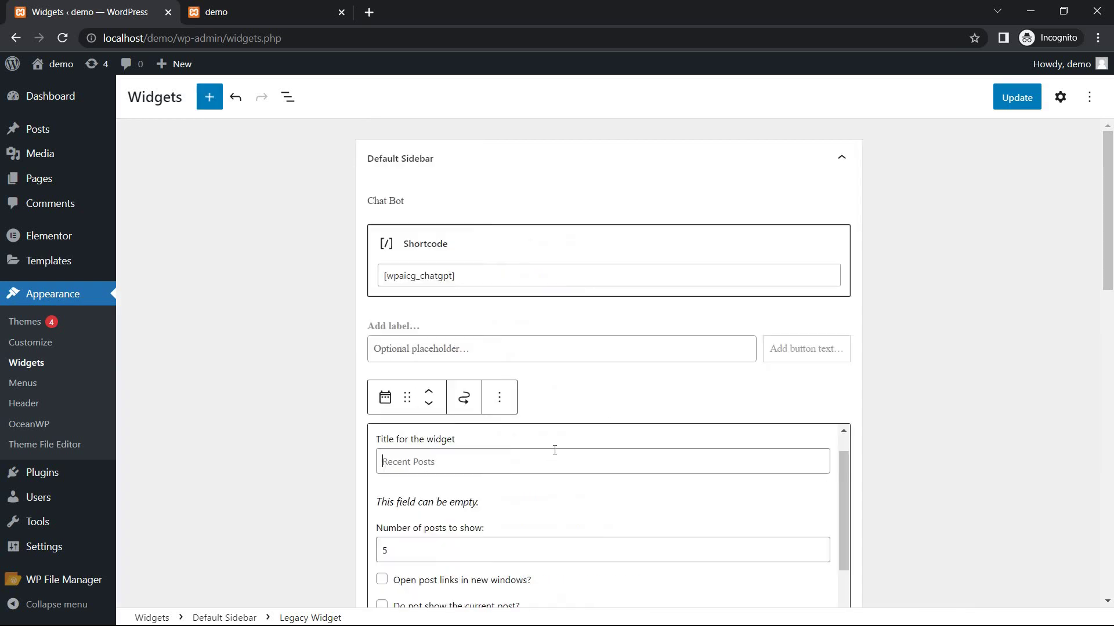
{"action": "key", "text": "ctrl+z"}
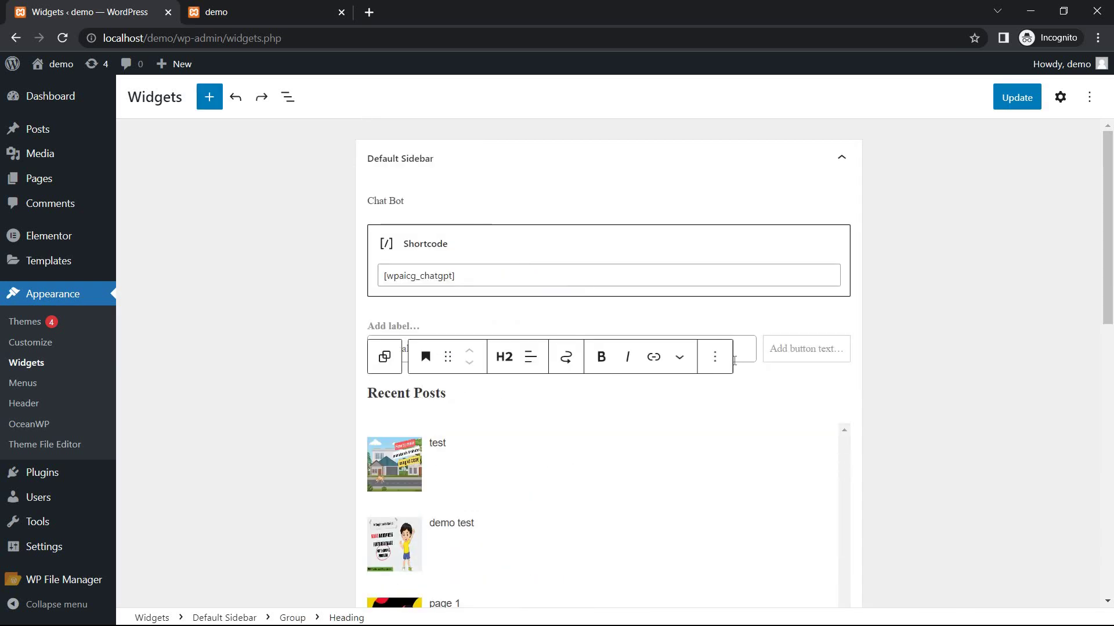
Remove the Recent Posts Heading block, leaving the thumbnails widget showing 5 posts.
{"action": "left_click", "coordinate": [715, 357]}
{"action": "scroll", "coordinate": [736, 318], "scroll_direction": "down", "scroll_amount": 1}
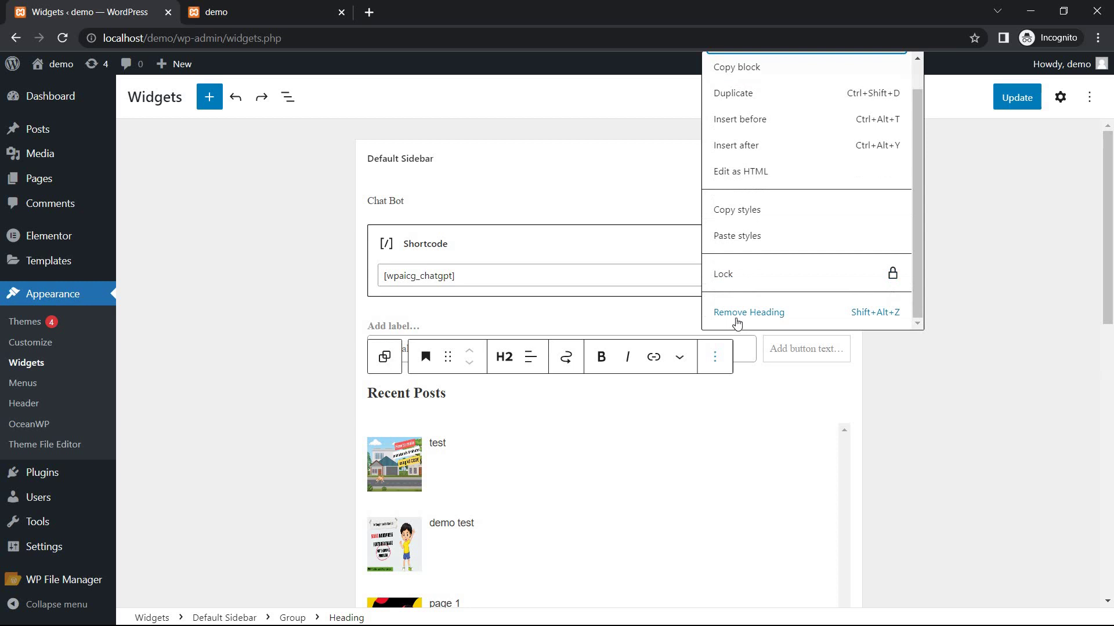
{"action": "left_click", "coordinate": [737, 313]}
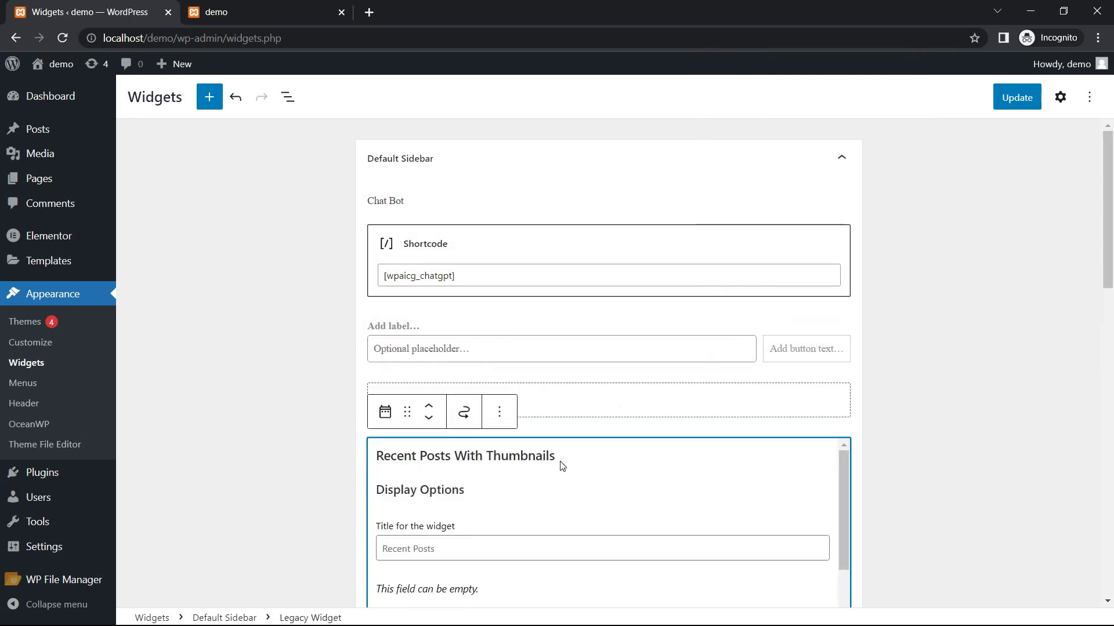
{"action": "scroll", "coordinate": [591, 470], "scroll_direction": "down", "scroll_amount": 2}
{"action": "scroll", "coordinate": [591, 470], "scroll_direction": "up", "scroll_amount": 3}
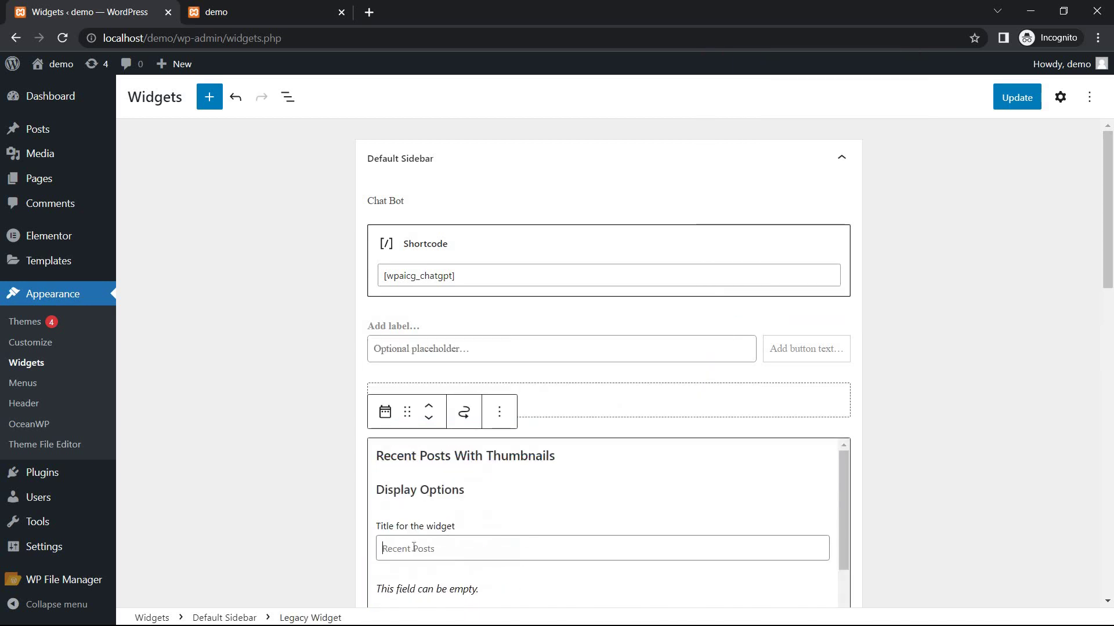
{"action": "scroll", "coordinate": [439, 238], "scroll_direction": "down", "scroll_amount": 5}
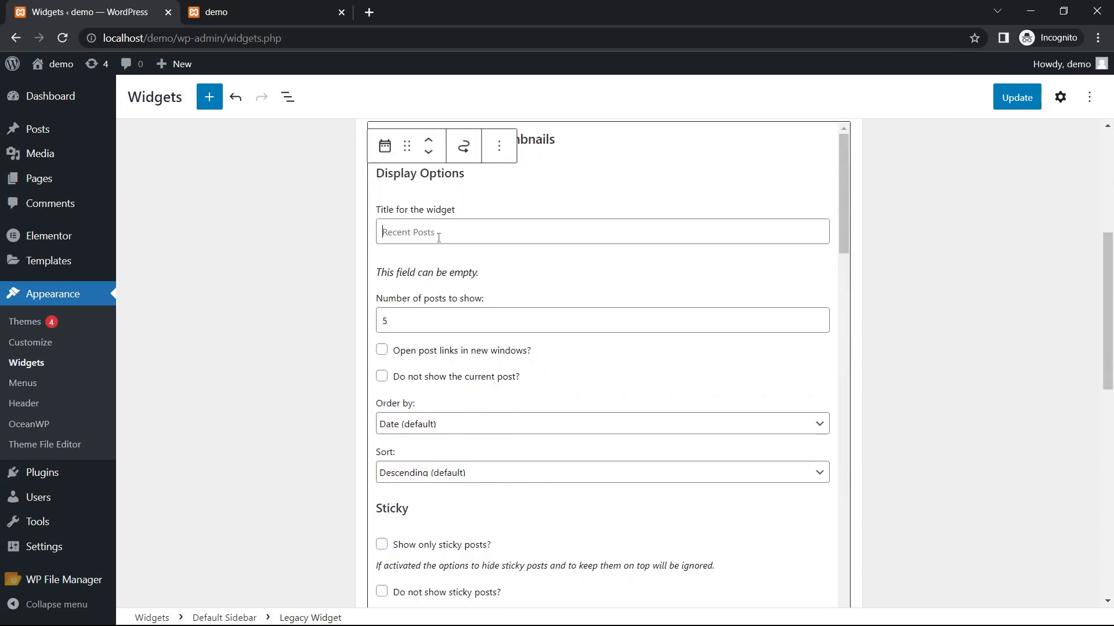
Title the widget 'Recent posts', open post links in new windows, and choose random post order.
{"action": "type", "text": "Recent p"}
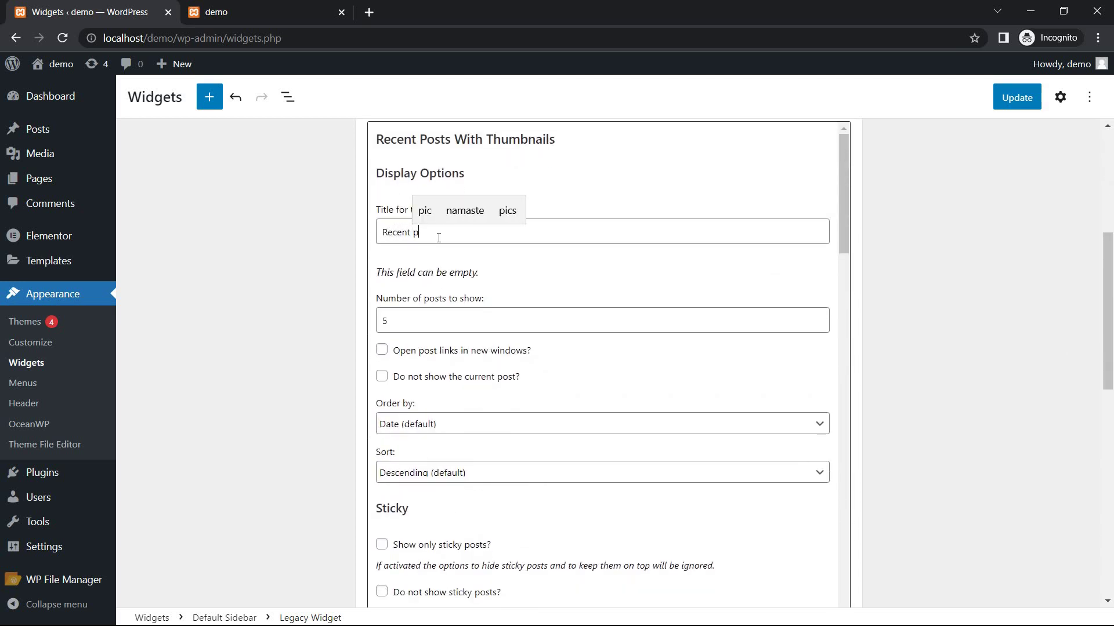
{"action": "type", "text": "osts"}
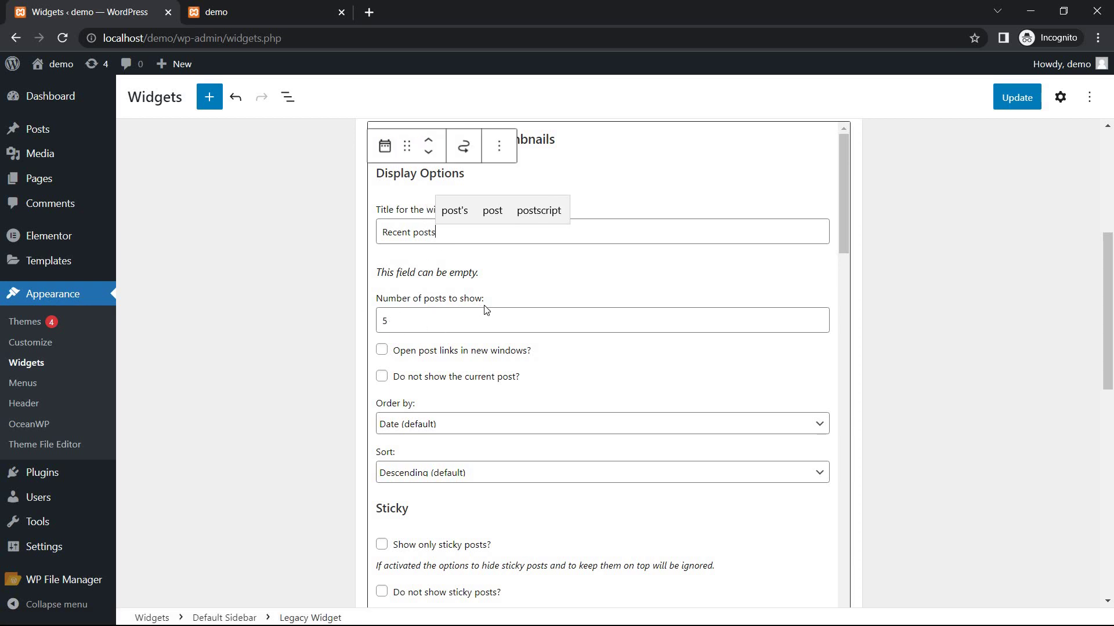
{"action": "left_click", "coordinate": [382, 350]}
{"action": "scroll", "coordinate": [464, 395], "scroll_direction": "down", "scroll_amount": 1}
{"action": "left_click", "coordinate": [430, 354]}
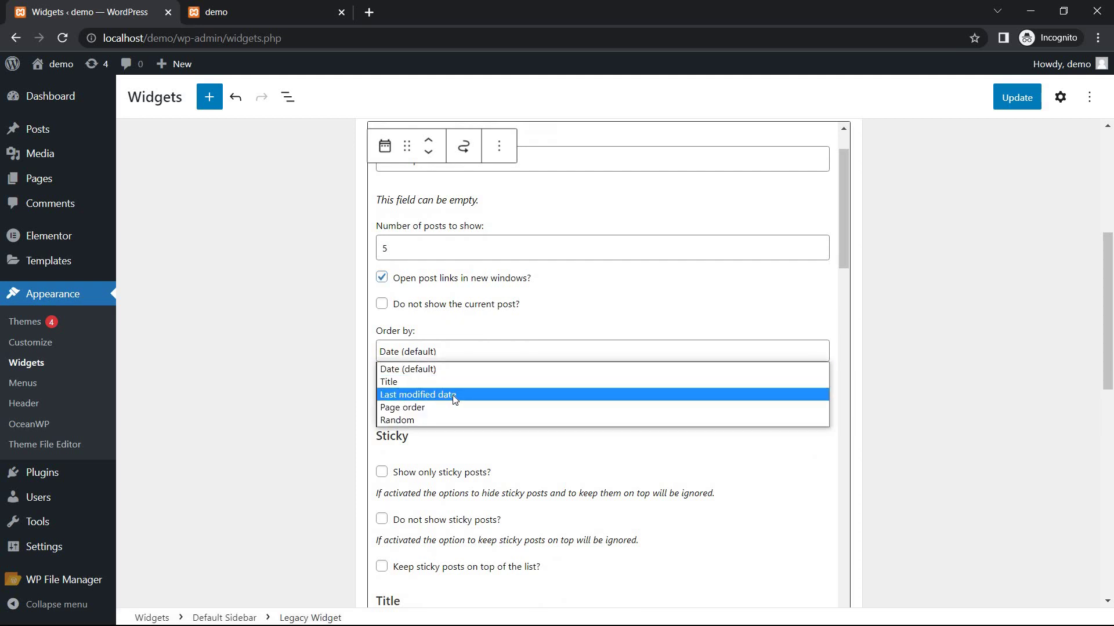
{"action": "left_click", "coordinate": [426, 419]}
{"action": "left_click", "coordinate": [422, 401]}
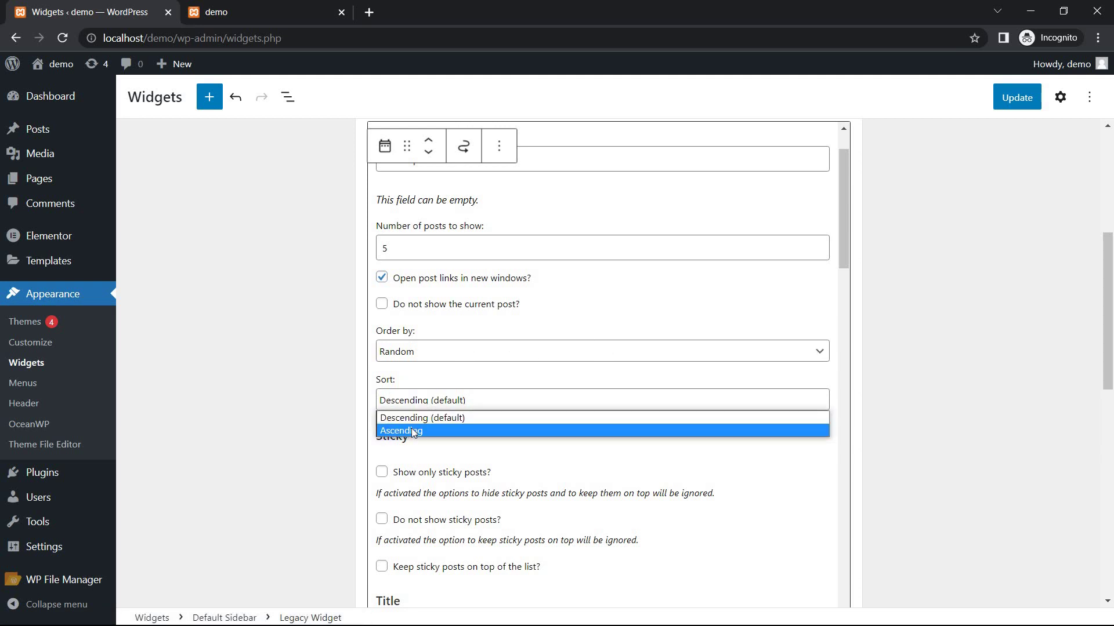
{"action": "left_click", "coordinate": [867, 389]}
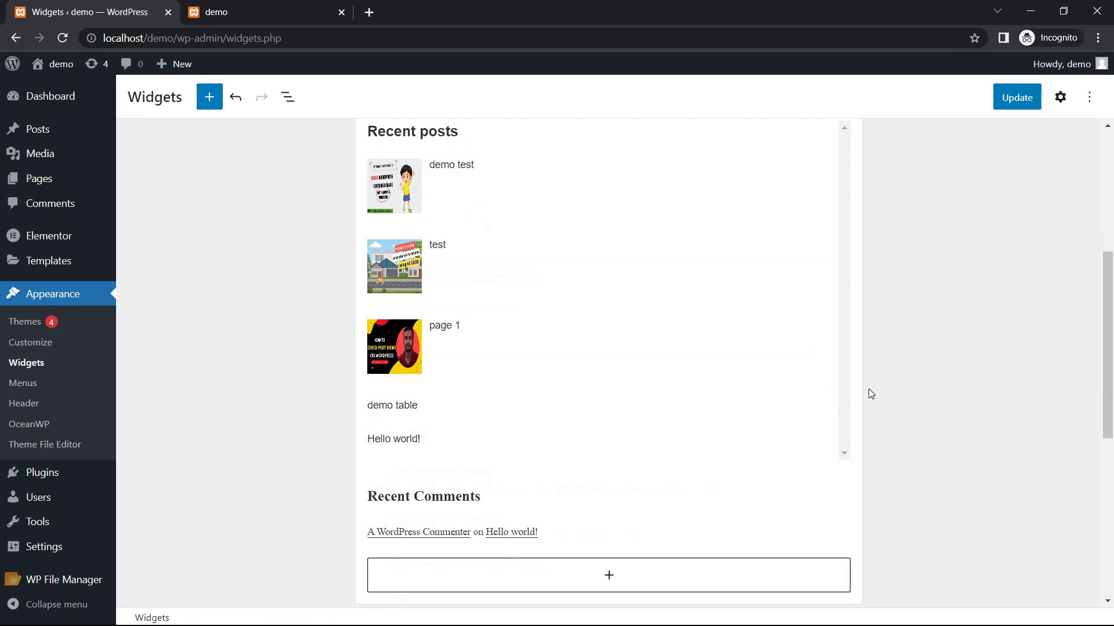
Edit the widget's author label to read 'By admin'.
{"action": "left_click", "coordinate": [574, 311]}
{"action": "scroll", "coordinate": [397, 378], "scroll_direction": "down", "scroll_amount": 2}
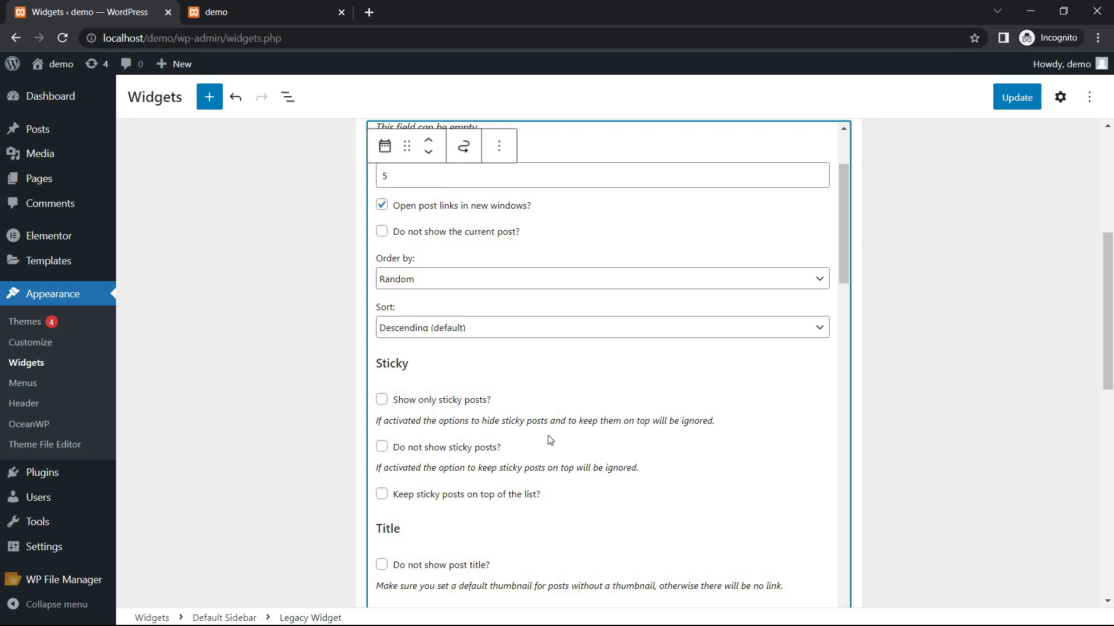
{"action": "scroll", "coordinate": [550, 440], "scroll_direction": "down", "scroll_amount": 1}
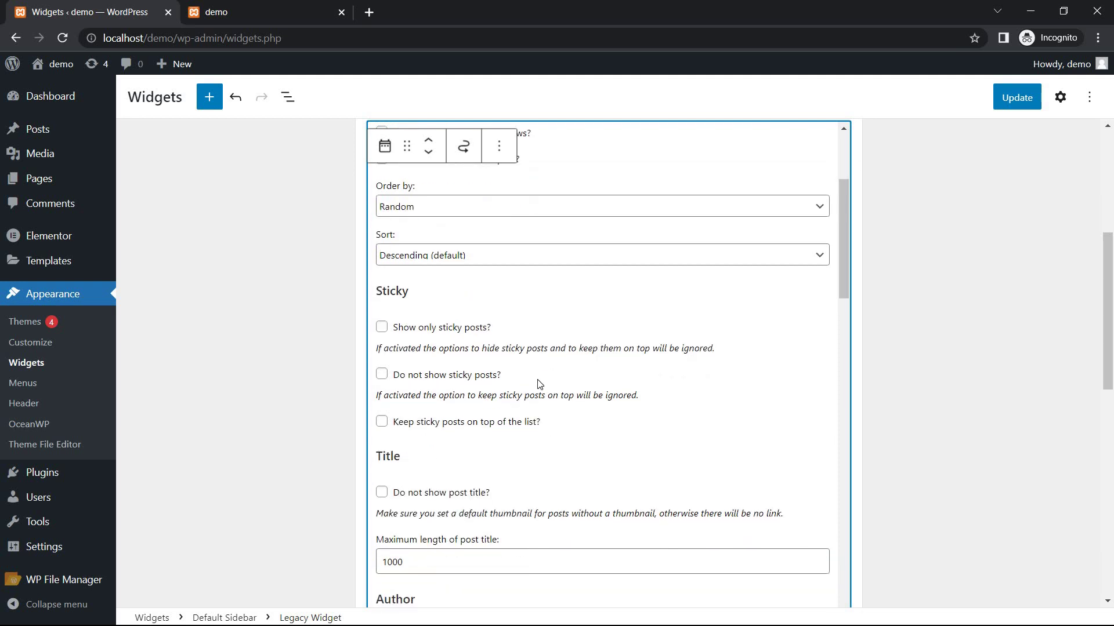
{"action": "scroll", "coordinate": [539, 384], "scroll_direction": "down", "scroll_amount": 2}
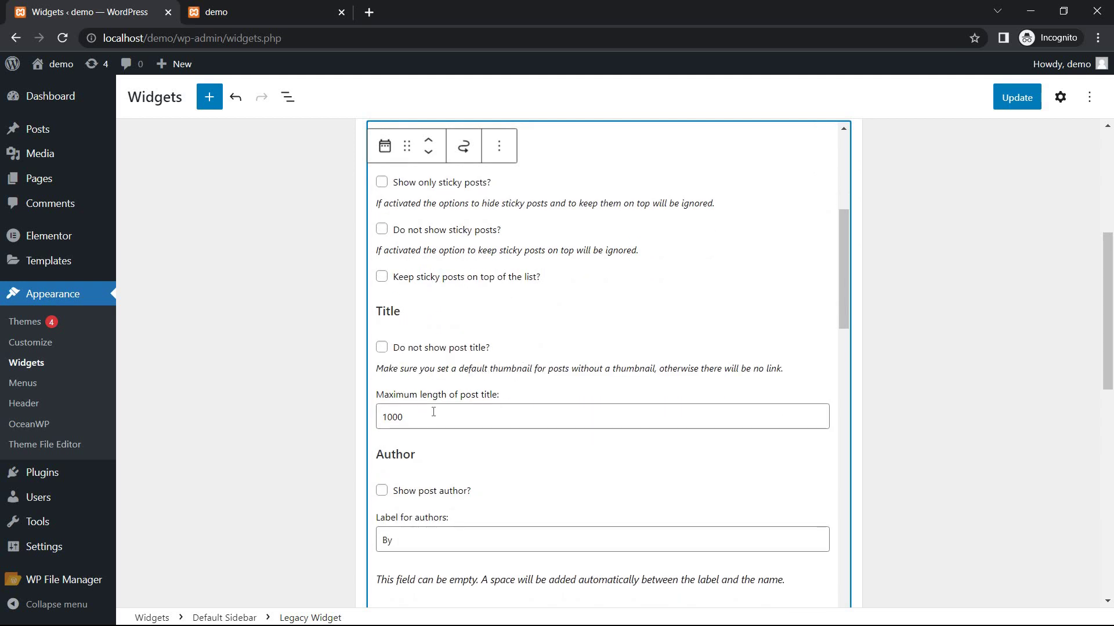
{"action": "scroll", "coordinate": [511, 383], "scroll_direction": "down", "scroll_amount": 2}
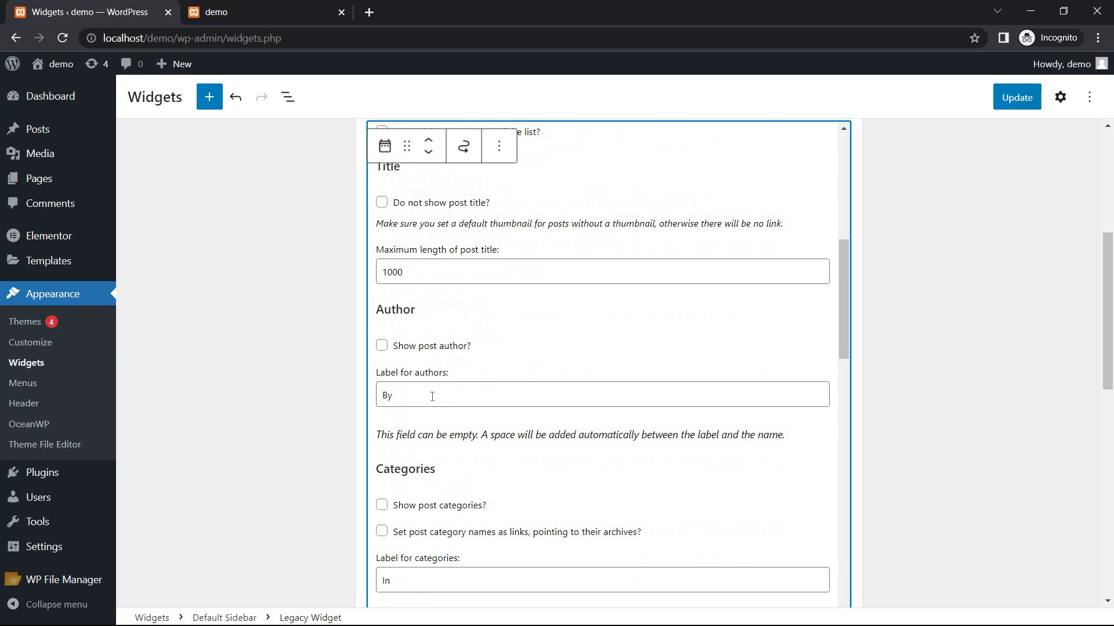
{"action": "left_click_drag", "start_coordinate": [433, 396], "coordinate": [345, 389]}
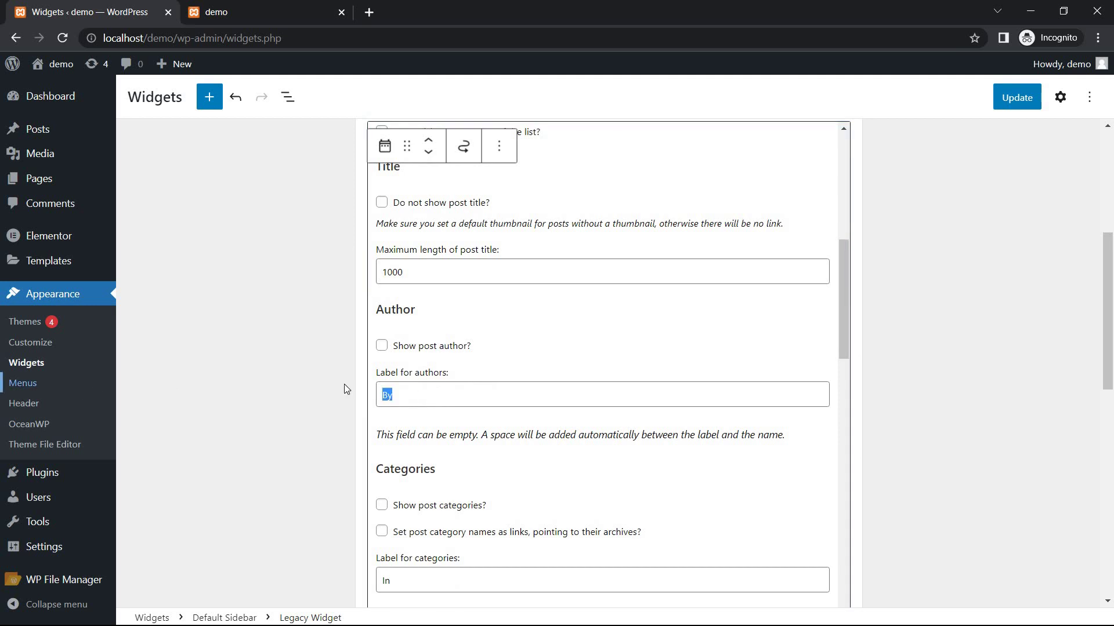
{"action": "left_click", "coordinate": [404, 384]}
{"action": "type", "text": "admin"}
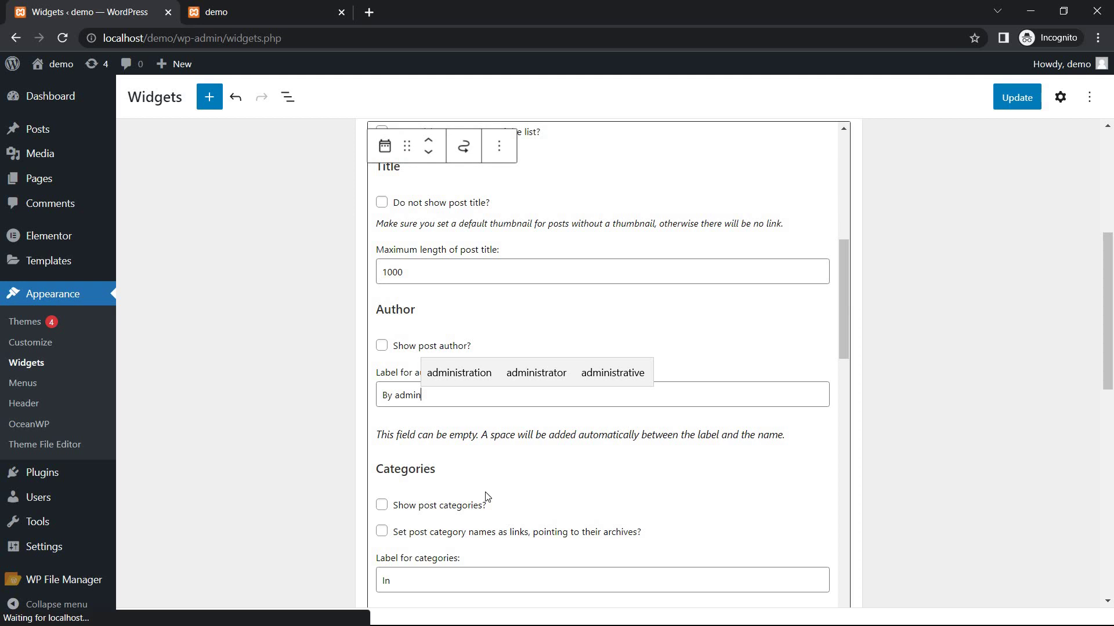
Save the sidebar widget changes with Update.
{"action": "scroll", "coordinate": [602, 477], "scroll_direction": "down", "scroll_amount": 1}
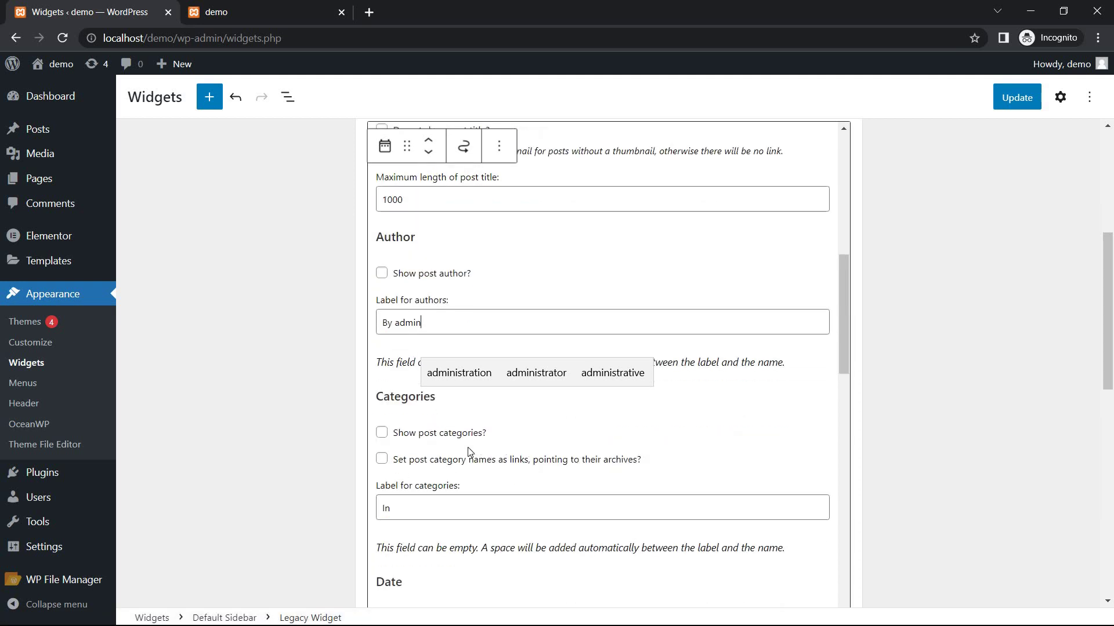
{"action": "scroll", "coordinate": [600, 435], "scroll_direction": "down", "scroll_amount": 1}
{"action": "scroll", "coordinate": [598, 435], "scroll_direction": "down", "scroll_amount": 2}
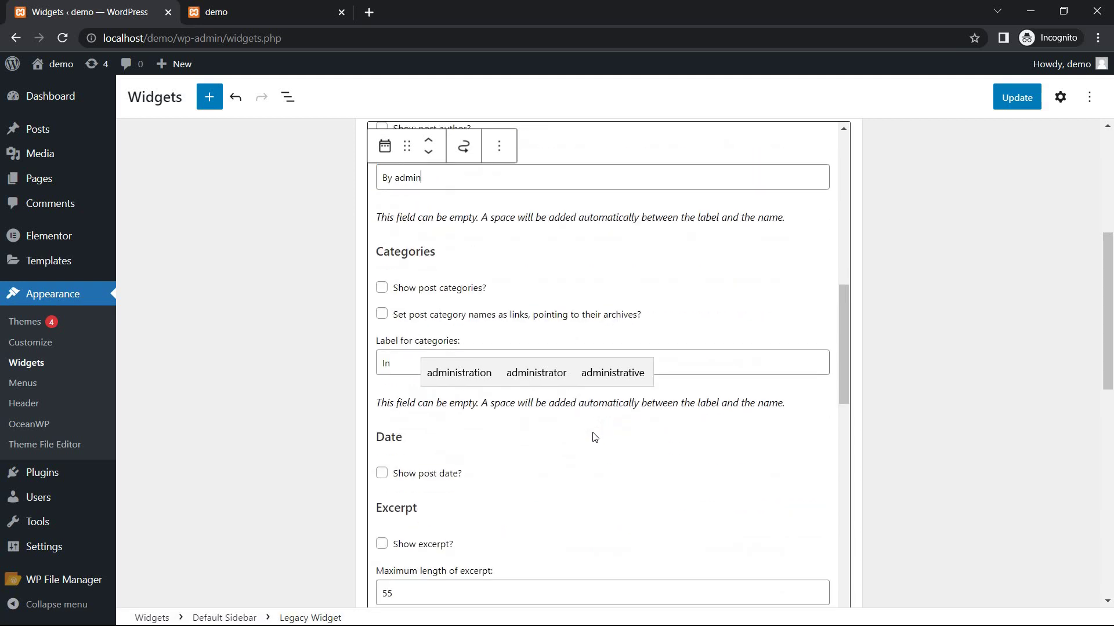
{"action": "scroll", "coordinate": [444, 432], "scroll_direction": "down", "scroll_amount": 2}
{"action": "scroll", "coordinate": [550, 471], "scroll_direction": "down", "scroll_amount": 18}
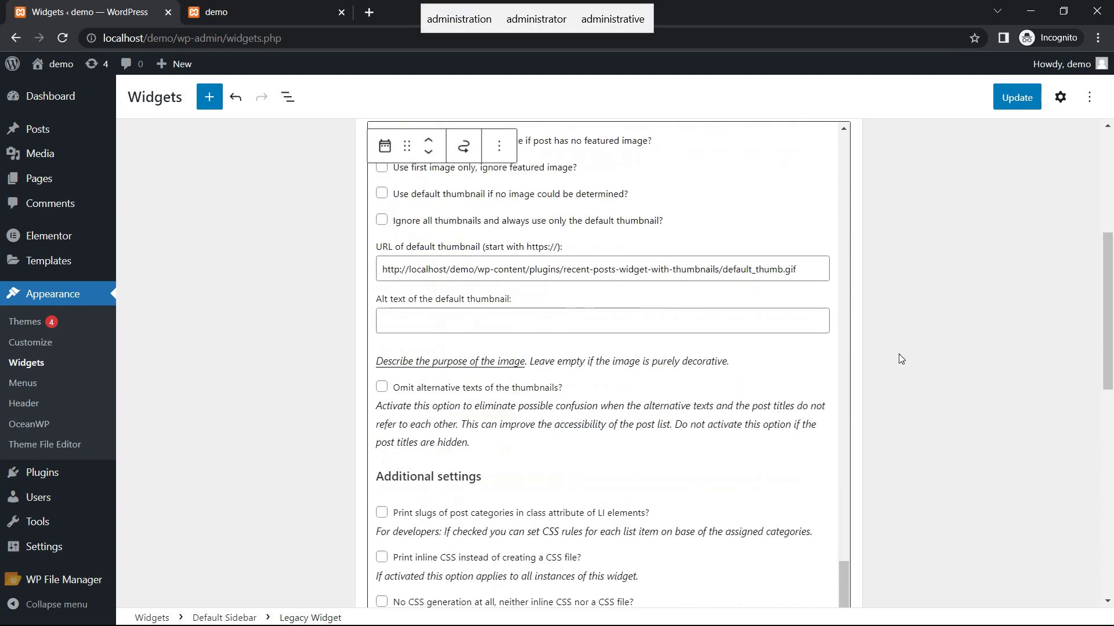
{"action": "scroll", "coordinate": [912, 390], "scroll_direction": "down", "scroll_amount": 12}
{"action": "left_click", "coordinate": [1016, 106]}
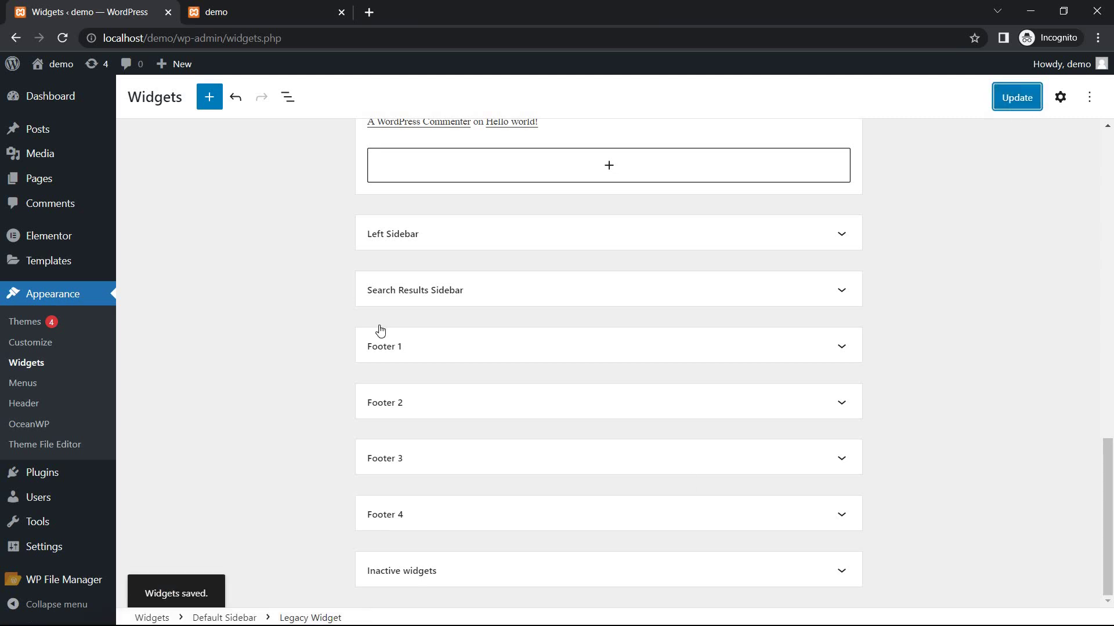
Reload the public front page and inspect the sidebar Recent Posts thumbnails.
{"action": "left_click", "coordinate": [302, 6]}
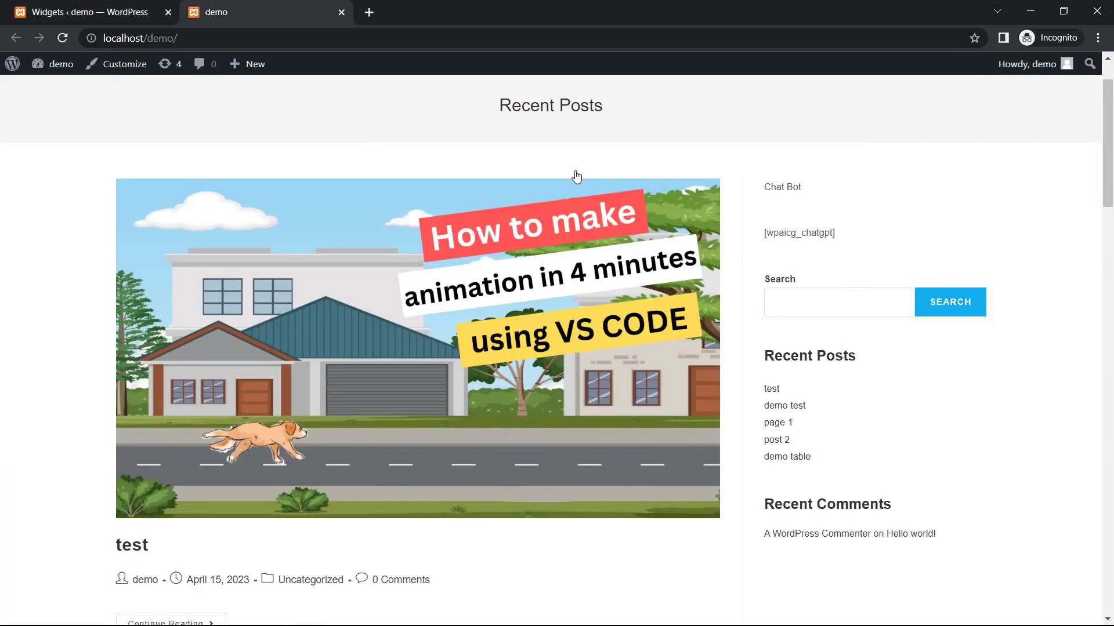
{"action": "left_click", "coordinate": [62, 37]}
{"action": "scroll", "coordinate": [940, 433], "scroll_direction": "down", "scroll_amount": 3}
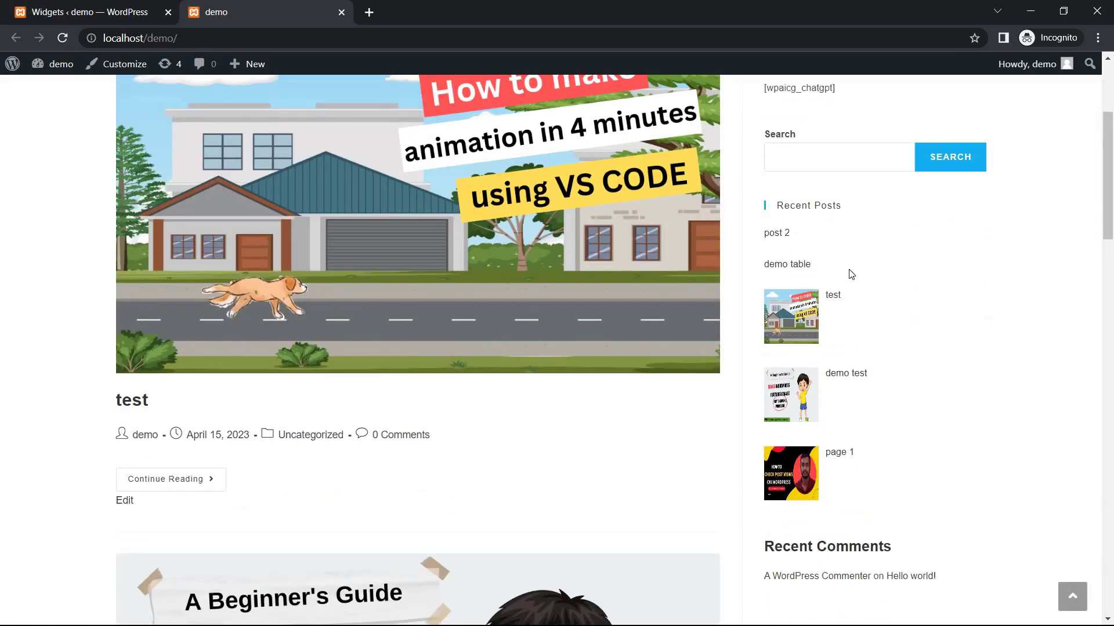
{"action": "left_click_drag", "start_coordinate": [778, 210], "coordinate": [866, 206]}
{"action": "left_click", "coordinate": [866, 206]}
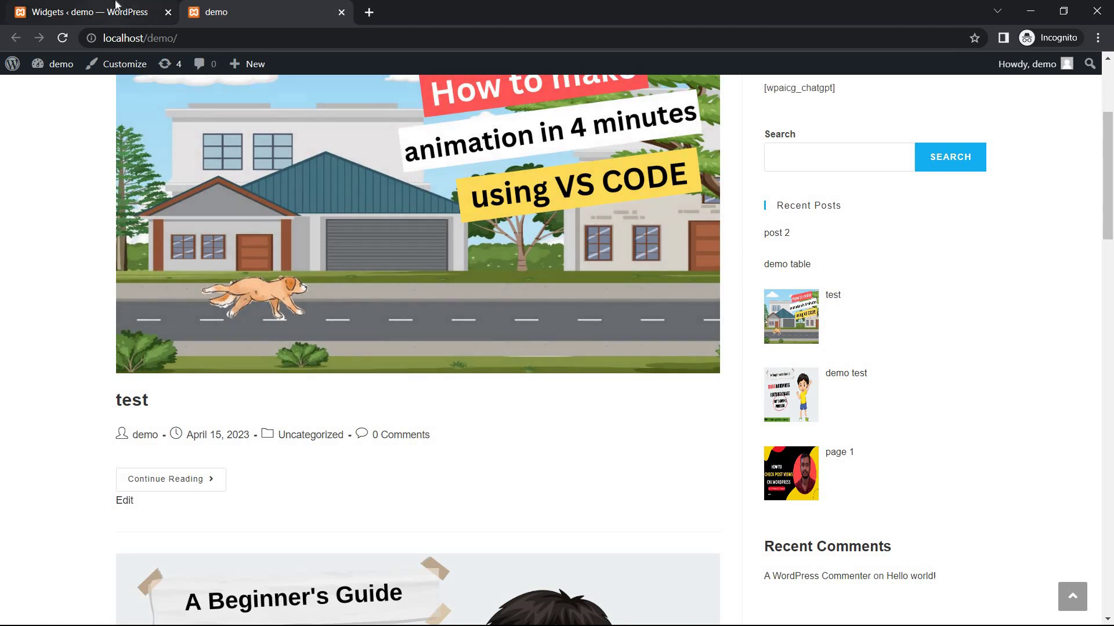
Save the pending widget settings and go to the All Posts list.
{"action": "left_click", "coordinate": [116, 12]}
{"action": "left_click", "coordinate": [50, 129]}
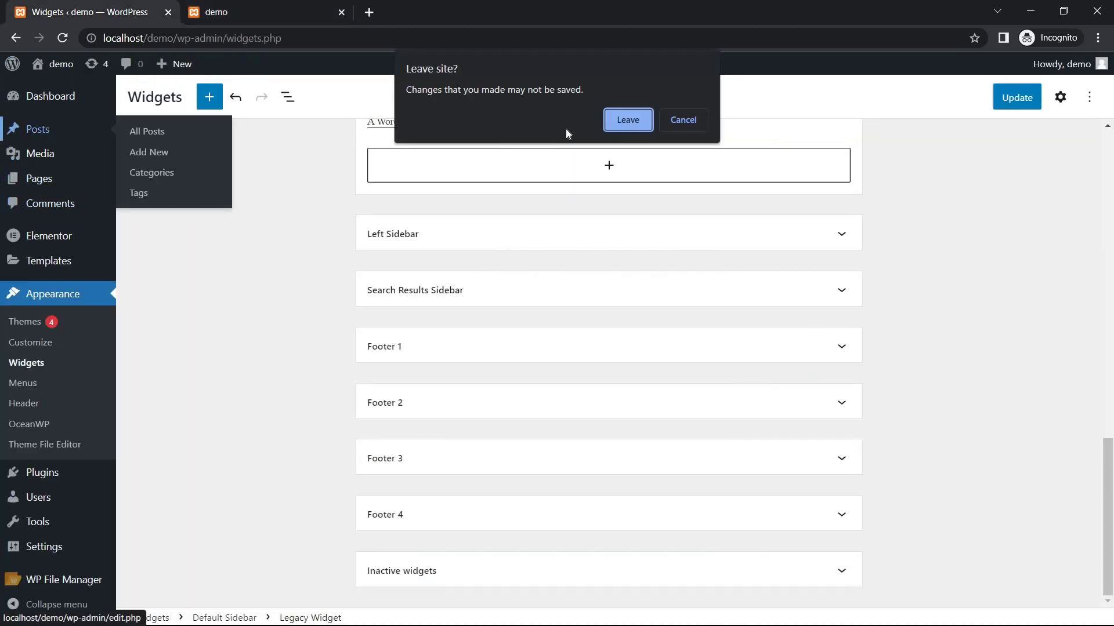
{"action": "left_click", "coordinate": [683, 120]}
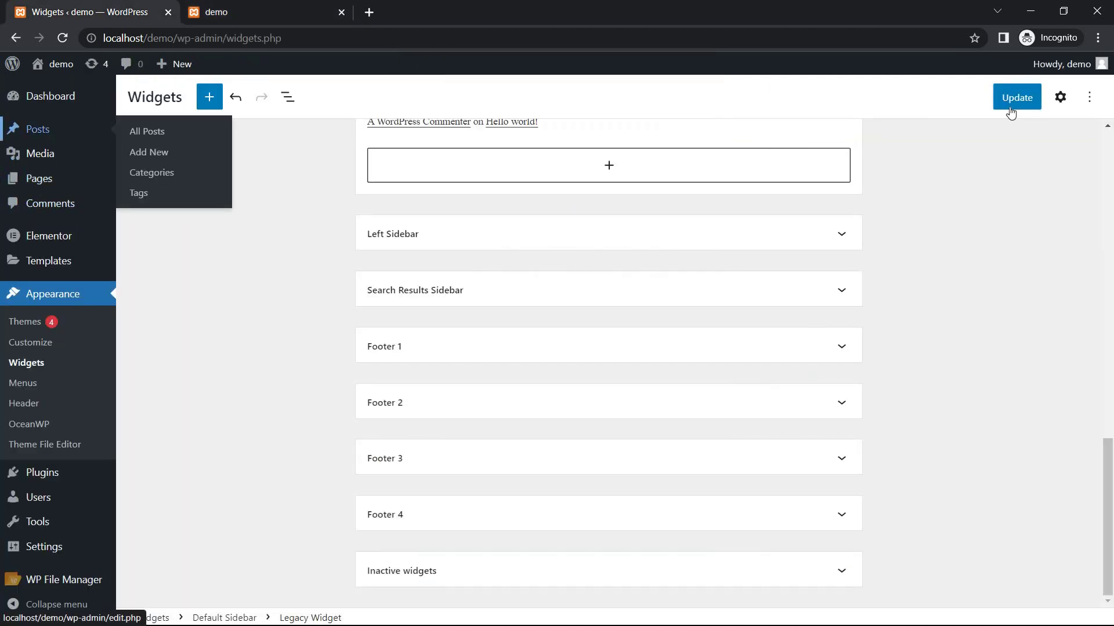
{"action": "left_click", "coordinate": [1013, 99]}
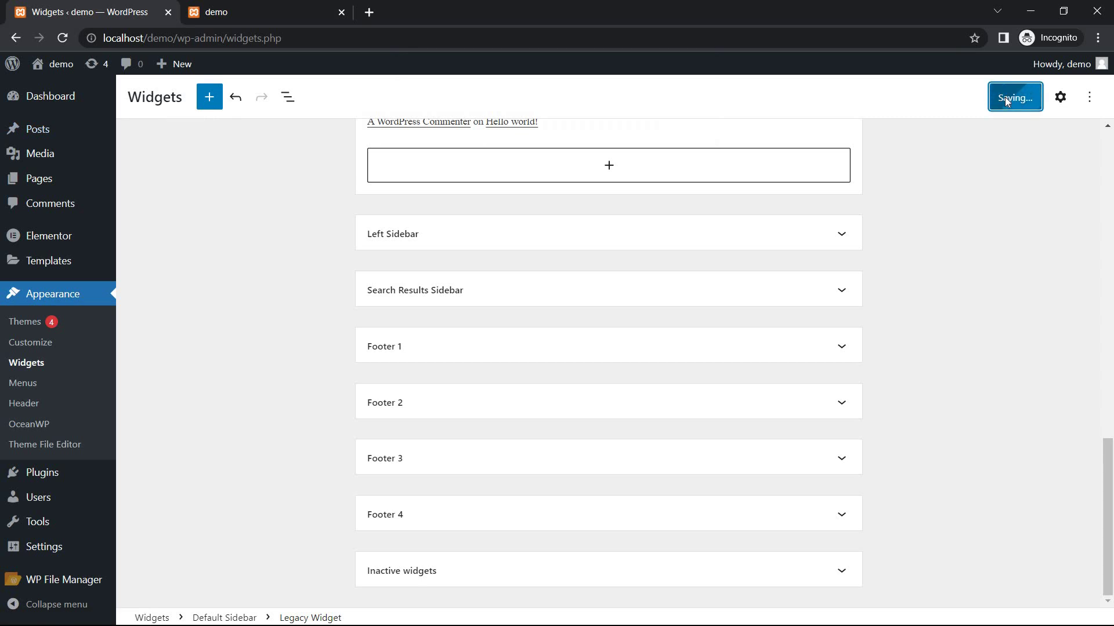
{"action": "left_click", "coordinate": [52, 134]}
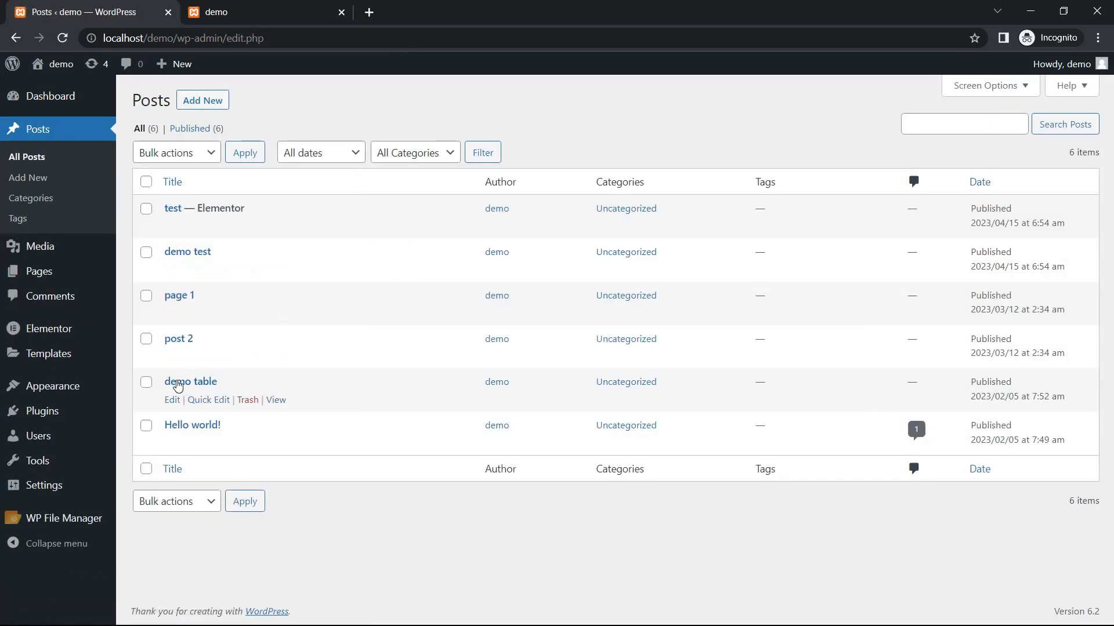
Give post 2 the beginner's-guide boy illustration as featured image and update it.
{"action": "left_click", "coordinate": [176, 357]}
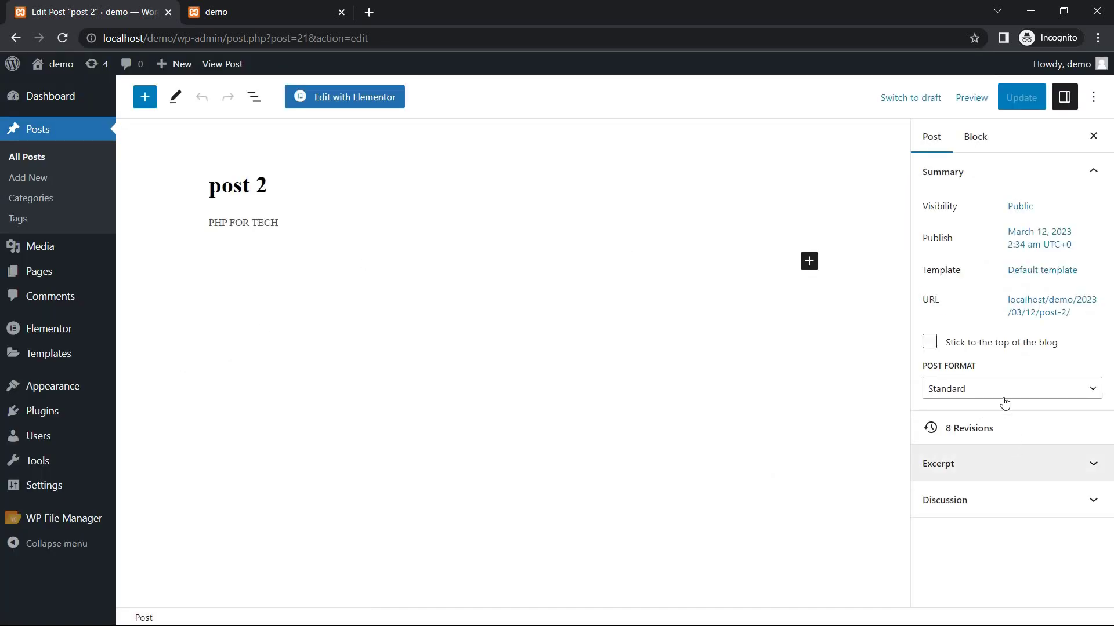
{"action": "scroll", "coordinate": [1071, 419], "scroll_direction": "down", "scroll_amount": 3}
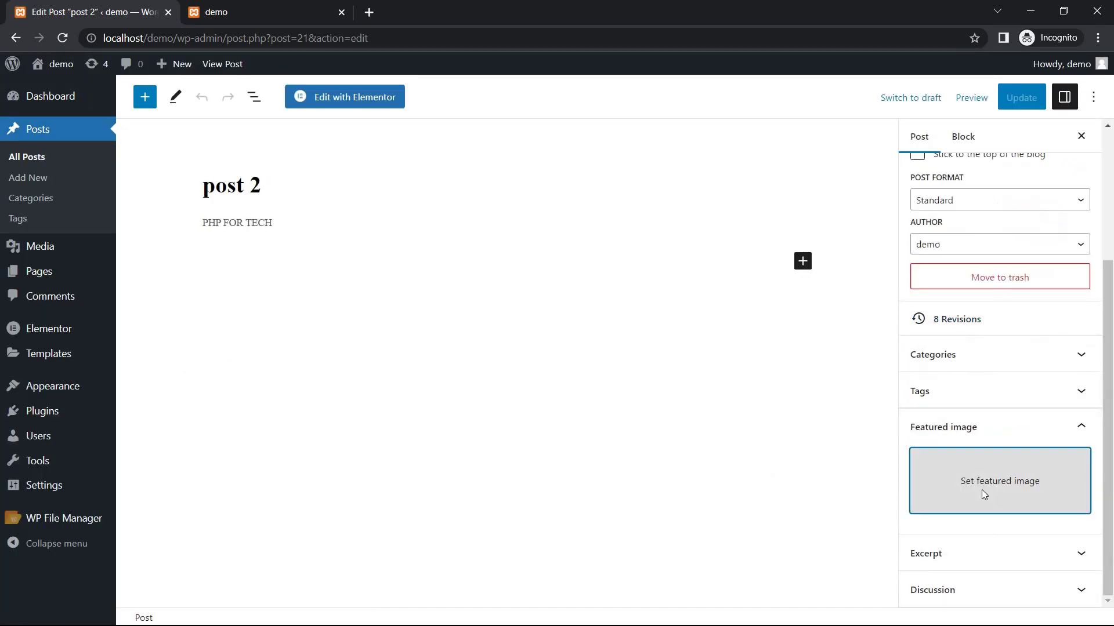
{"action": "left_click", "coordinate": [982, 494]}
{"action": "left_click", "coordinate": [274, 253]}
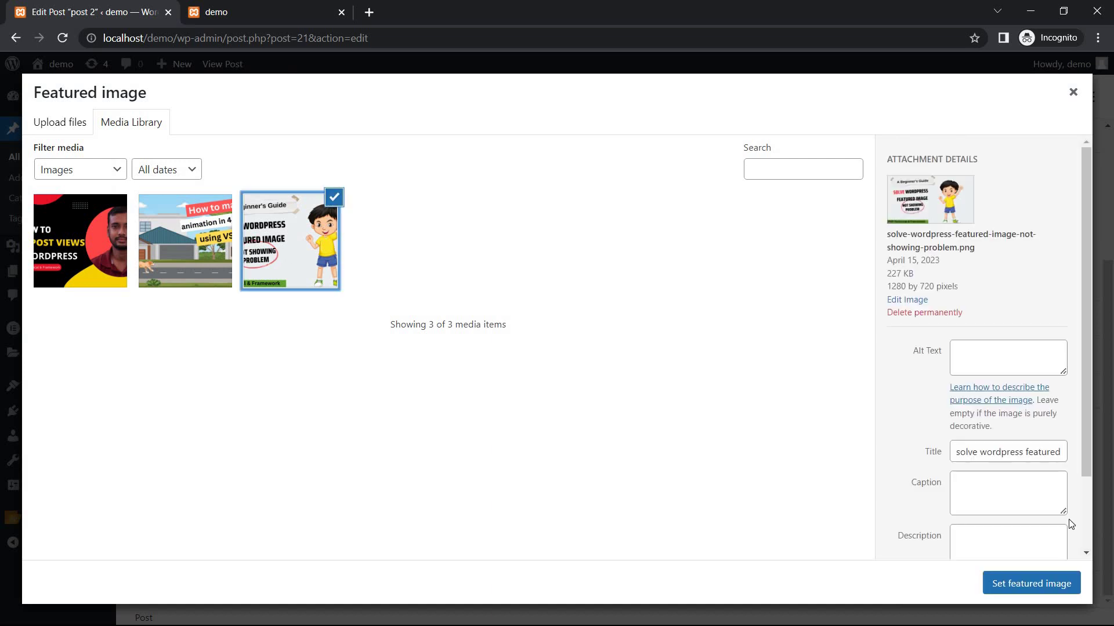
{"action": "left_click", "coordinate": [1030, 585]}
{"action": "left_click", "coordinate": [1013, 98]}
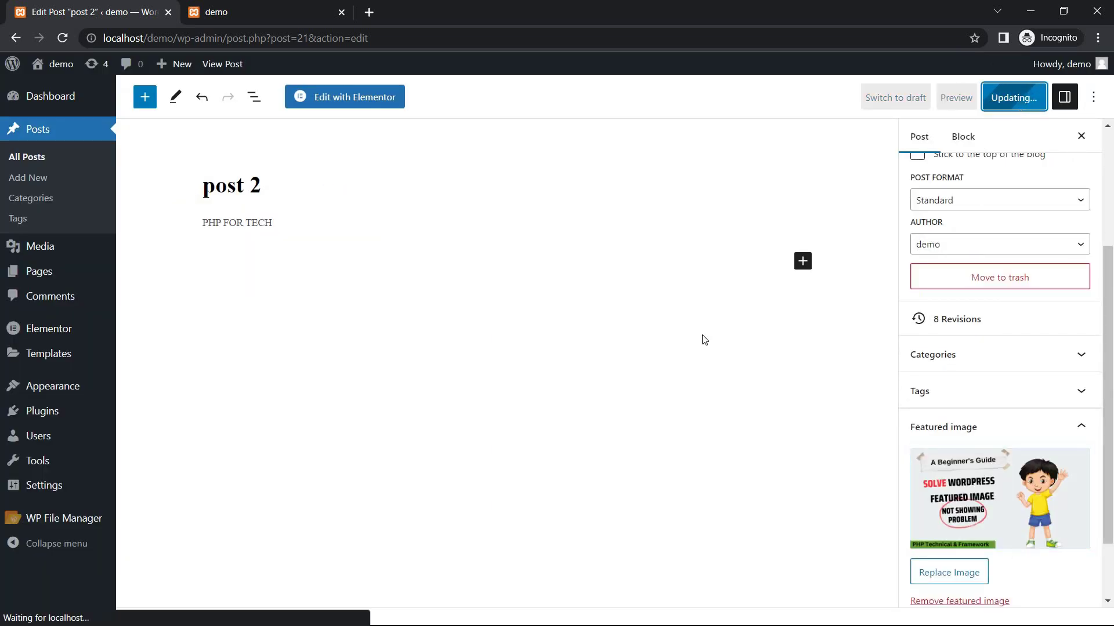
{"action": "left_click", "coordinate": [27, 157]}
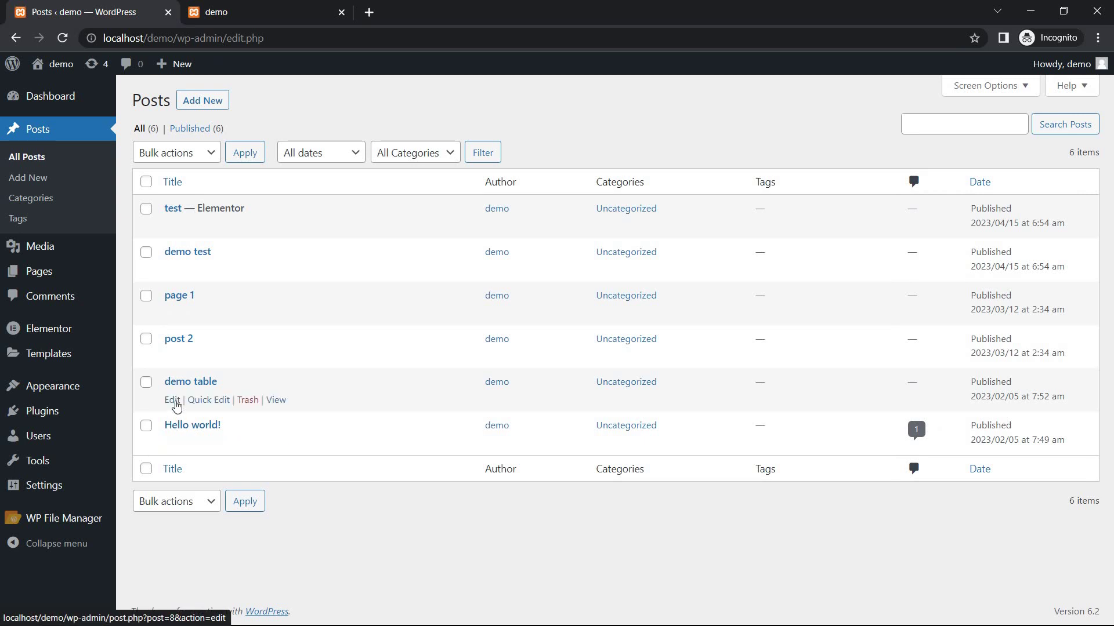
Set demo table's featured image to How-to-make-animation-in-4-minutes.png and update the post.
{"action": "left_click", "coordinate": [173, 400]}
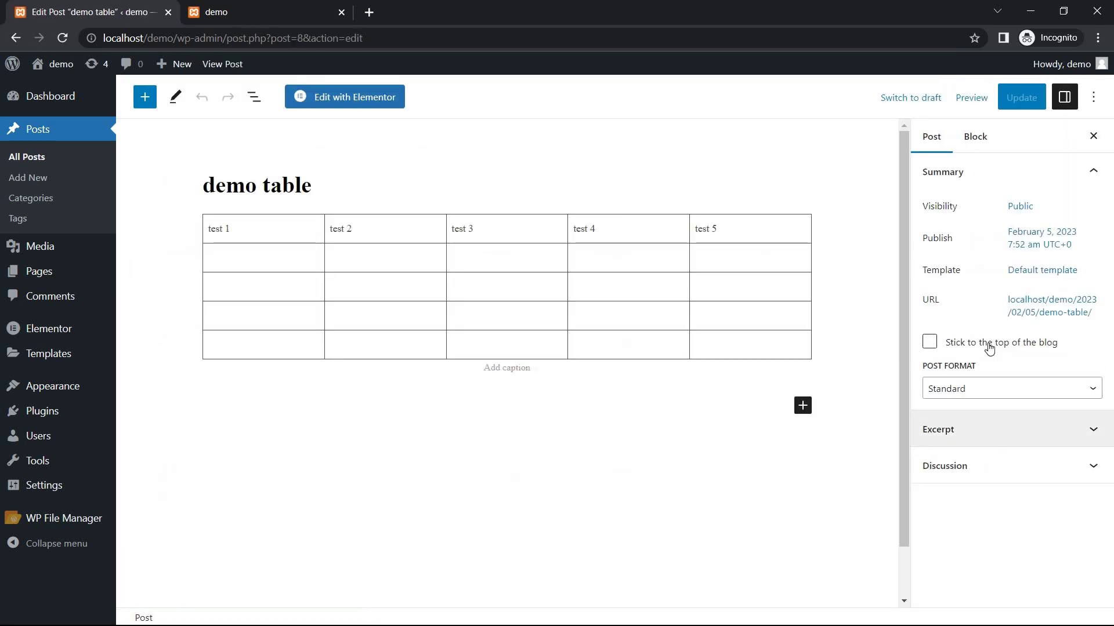
{"action": "scroll", "coordinate": [986, 441], "scroll_direction": "down", "scroll_amount": 3}
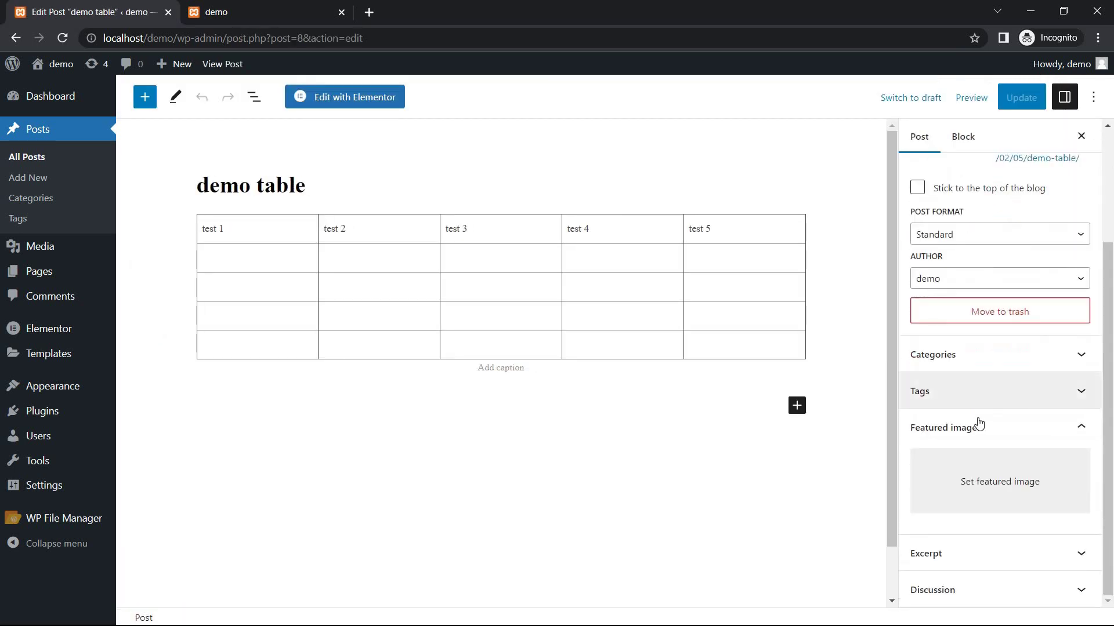
{"action": "left_click", "coordinate": [979, 488]}
{"action": "left_click", "coordinate": [163, 245]}
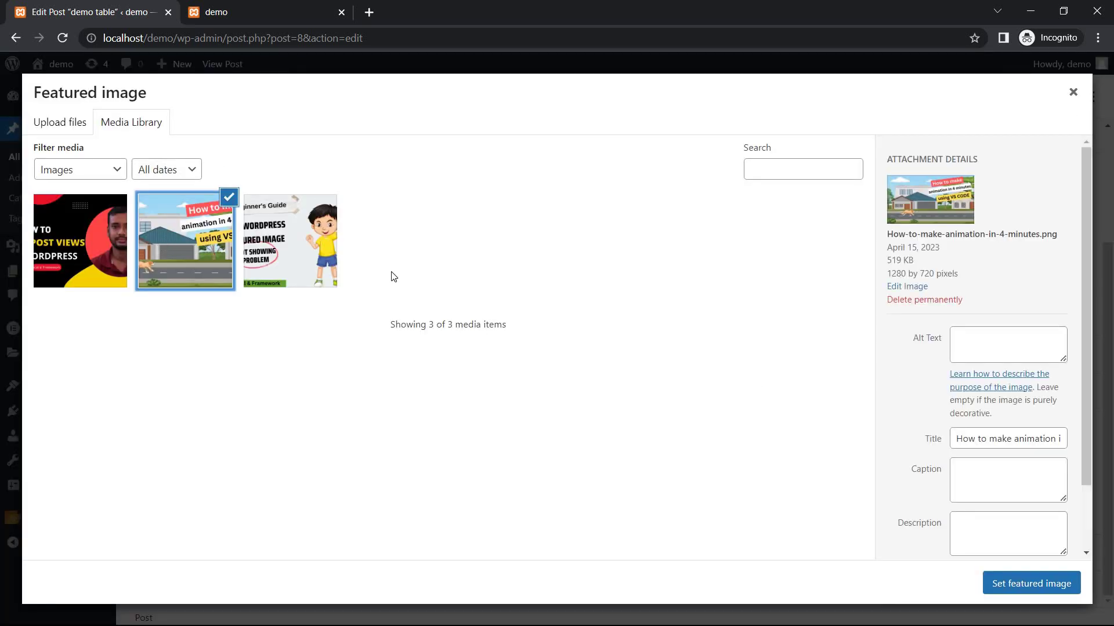
{"action": "left_click", "coordinate": [995, 582]}
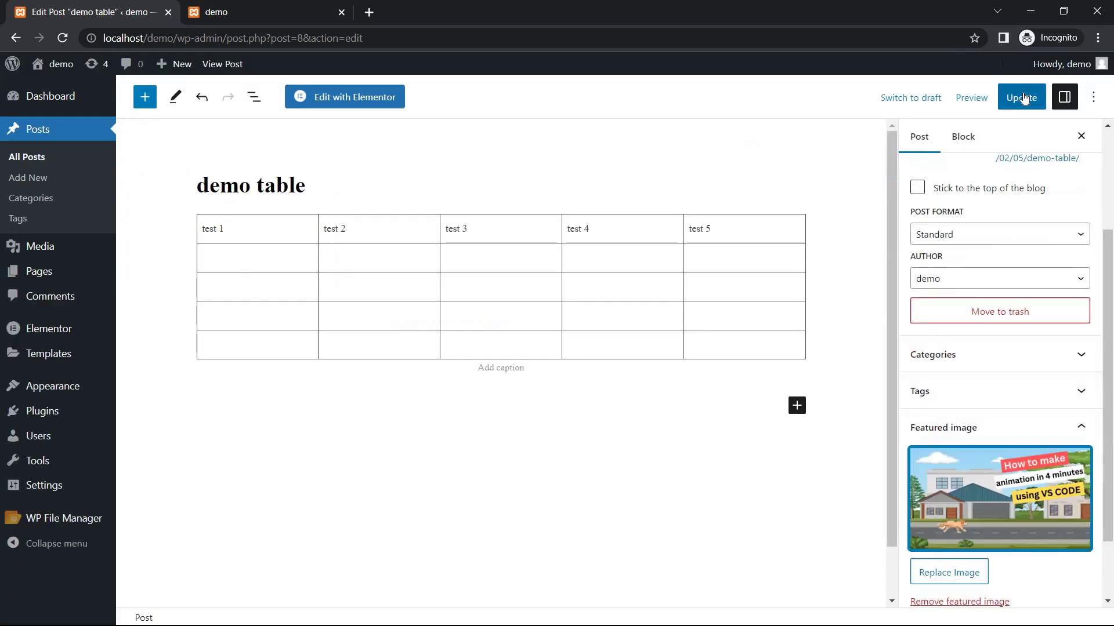
{"action": "left_click", "coordinate": [1015, 98]}
Reload the public front page and check that post 2 and demo table now show Recent Posts thumbnails.
{"action": "left_click", "coordinate": [216, 12]}
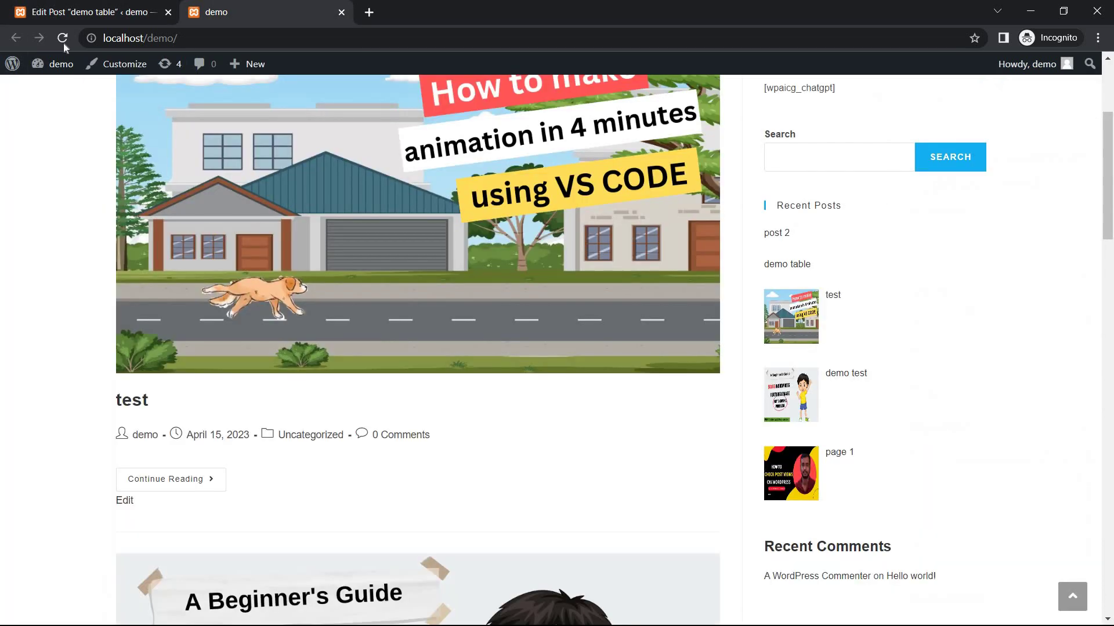
{"action": "left_click", "coordinate": [63, 38]}
{"action": "scroll", "coordinate": [969, 351], "scroll_direction": "down", "scroll_amount": 3}
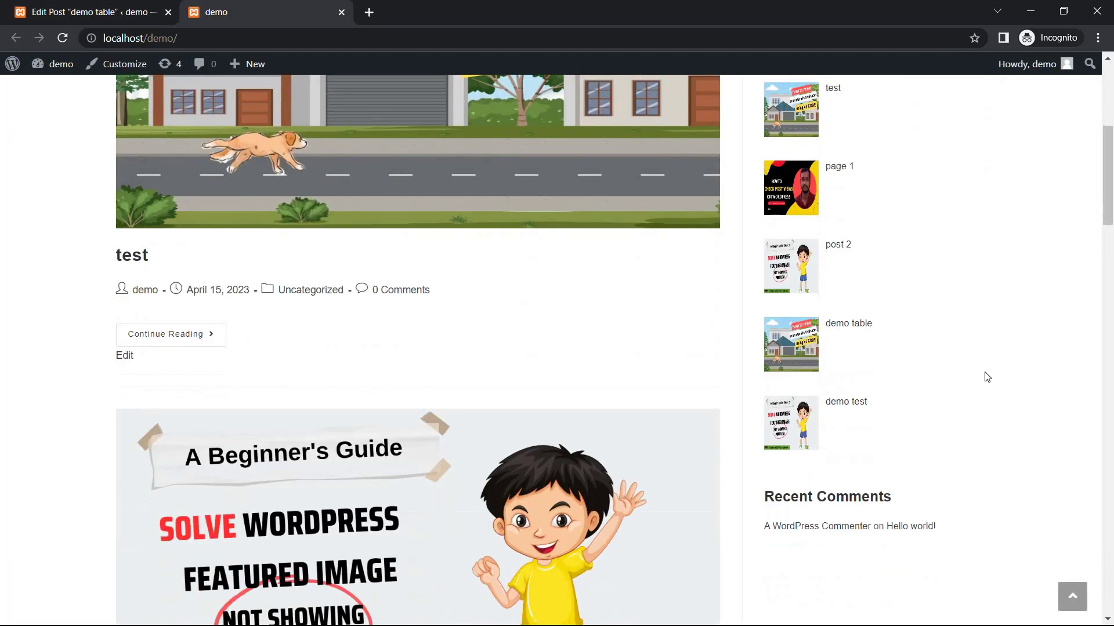
{"action": "scroll", "coordinate": [989, 377], "scroll_direction": "up", "scroll_amount": 3}
{"action": "scroll", "coordinate": [989, 377], "scroll_direction": "up", "scroll_amount": 3}
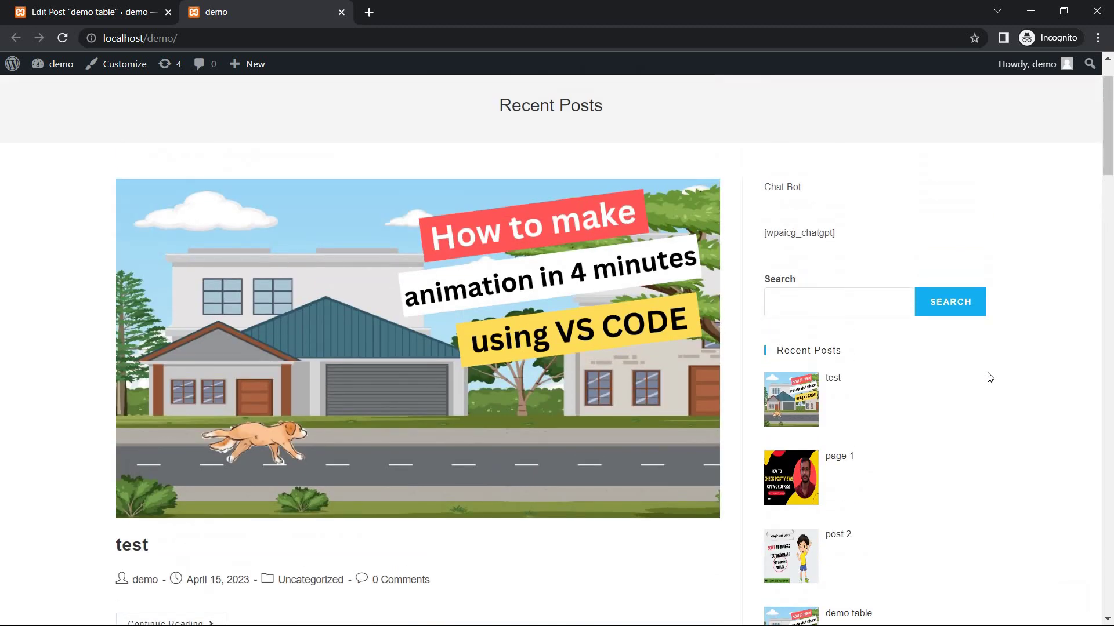